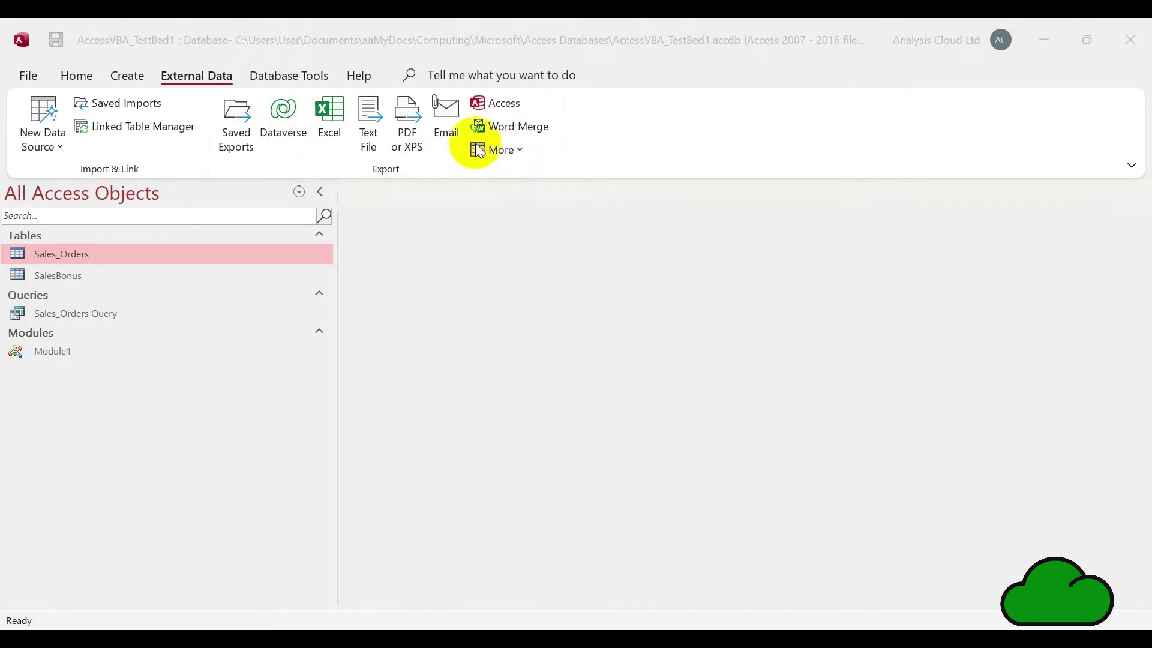
Start a Dataverse export from the Sales_Orders menu, selecting only the SalesBonus table
{"action": "left_click", "coordinate": [517, 150]}
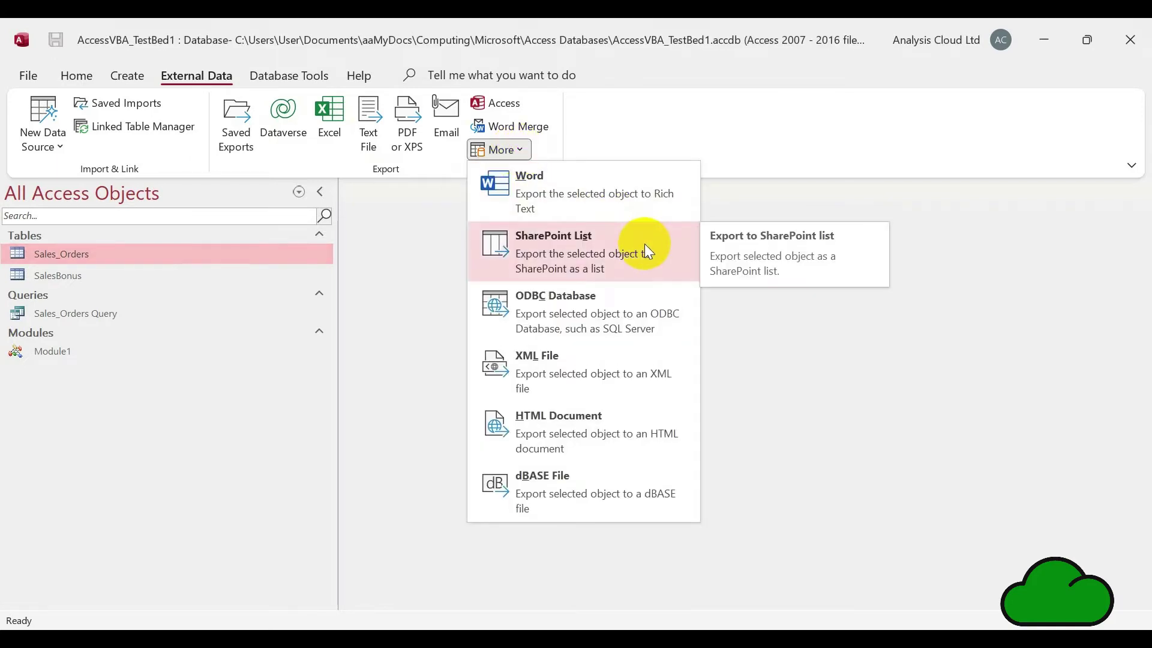
{"action": "left_click", "coordinate": [582, 134]}
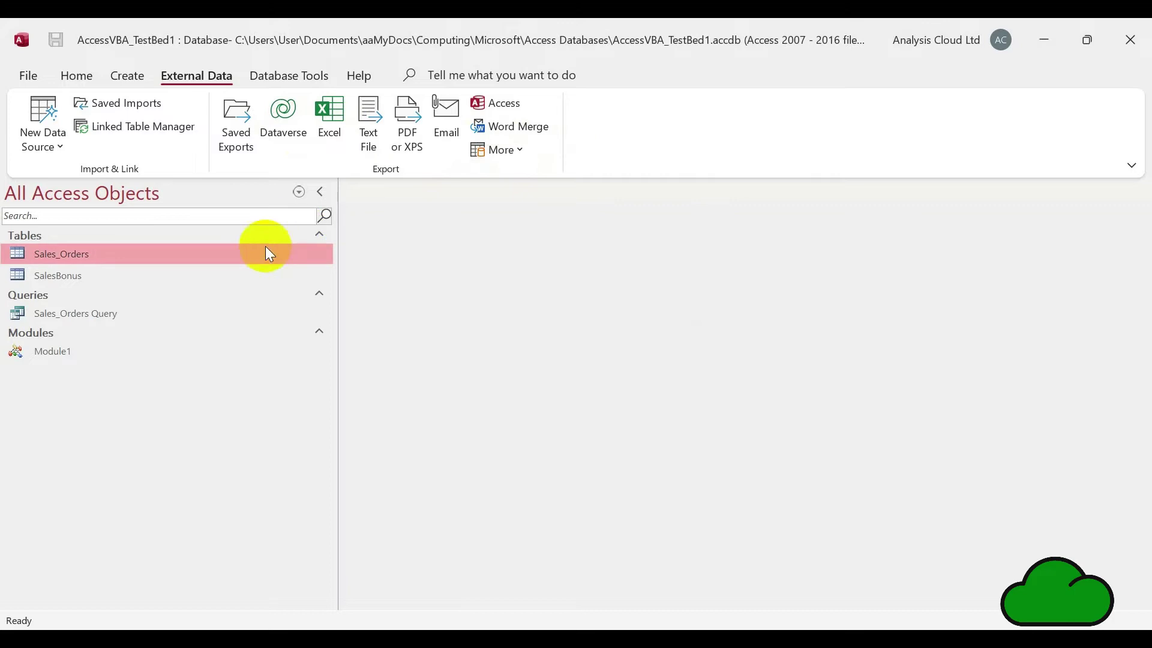
{"action": "right_click", "coordinate": [251, 255]}
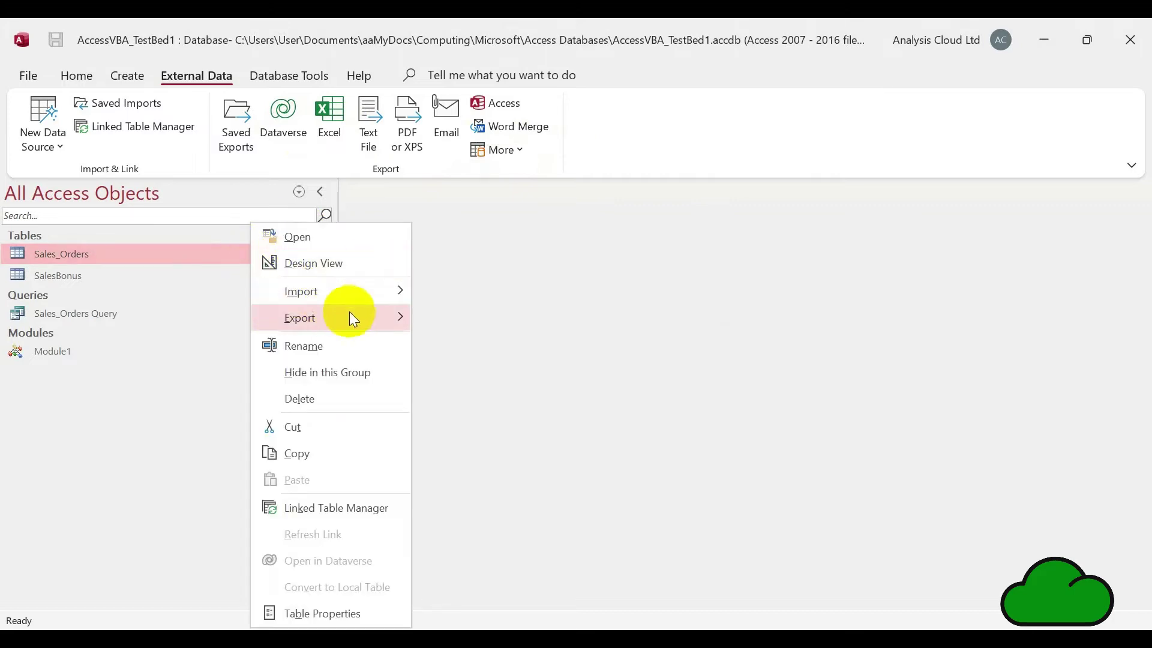
{"action": "mouse_move", "coordinate": [372, 315]}
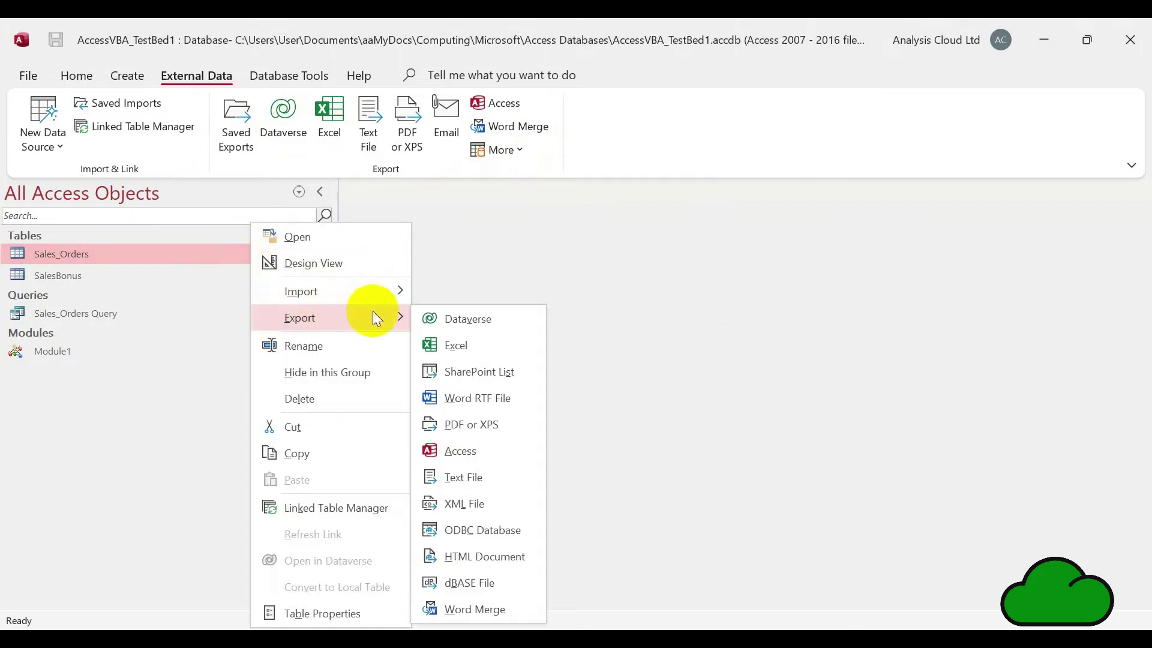
{"action": "left_click", "coordinate": [470, 319]}
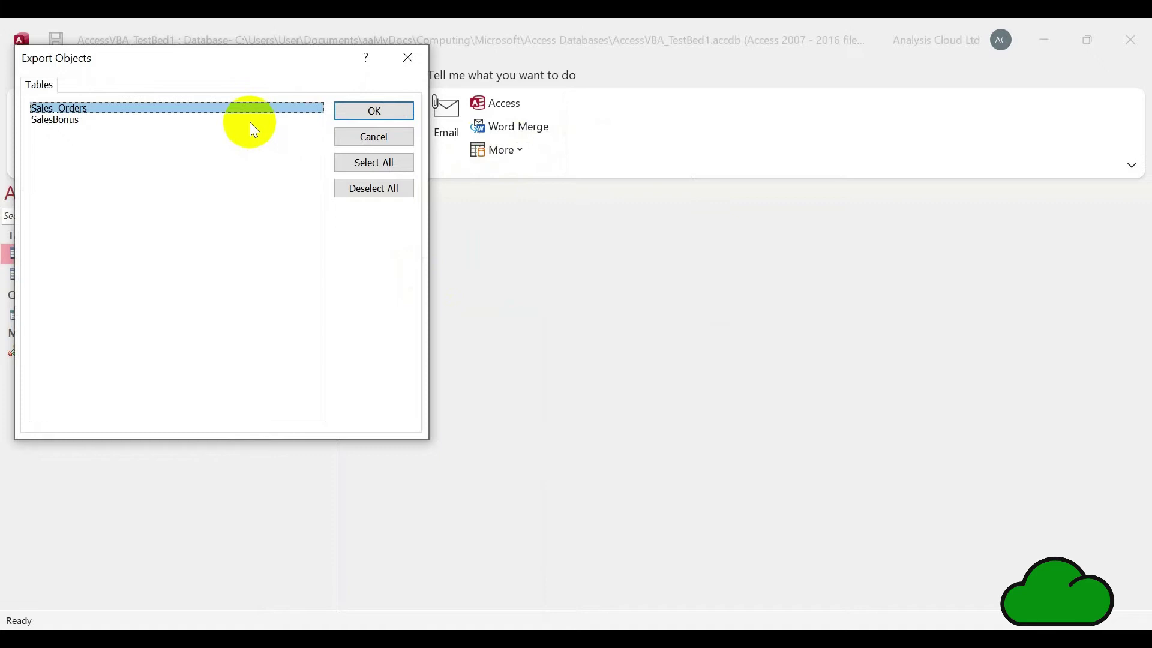
{"action": "left_click", "coordinate": [242, 122]}
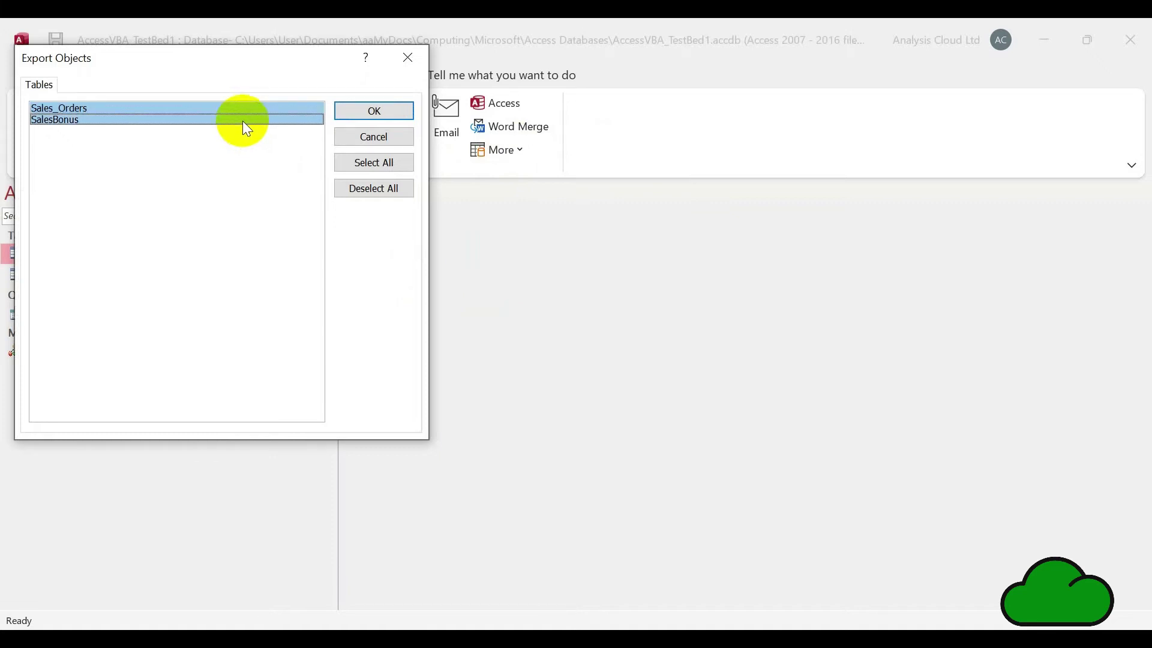
{"action": "left_click", "coordinate": [266, 105]}
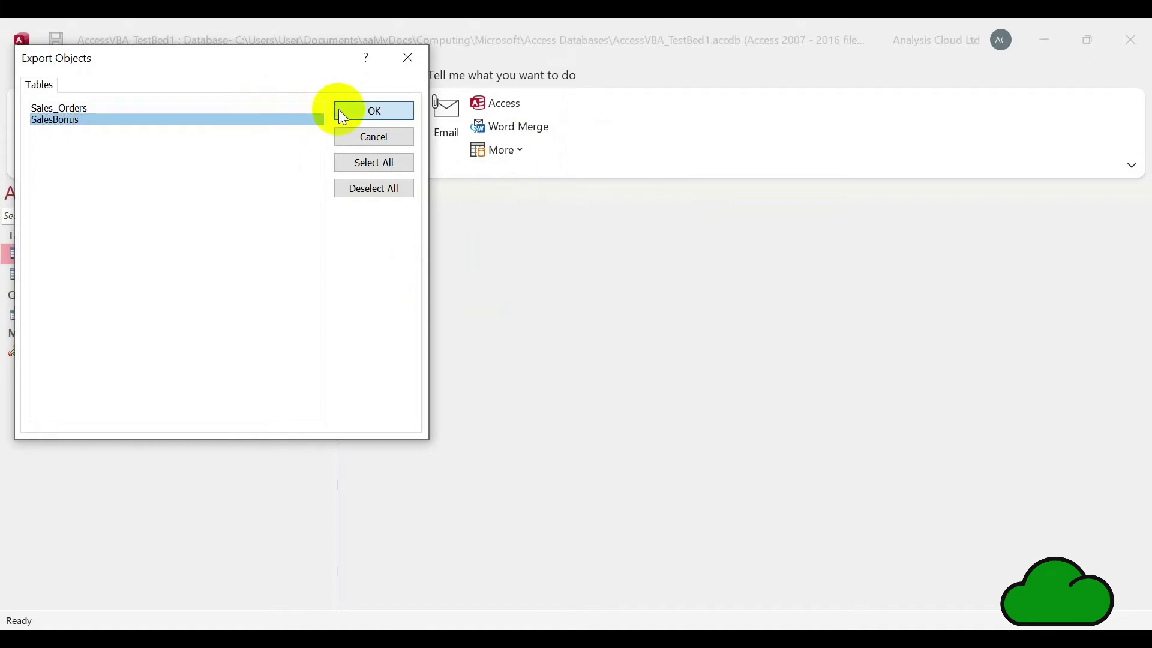
{"action": "left_click", "coordinate": [339, 111]}
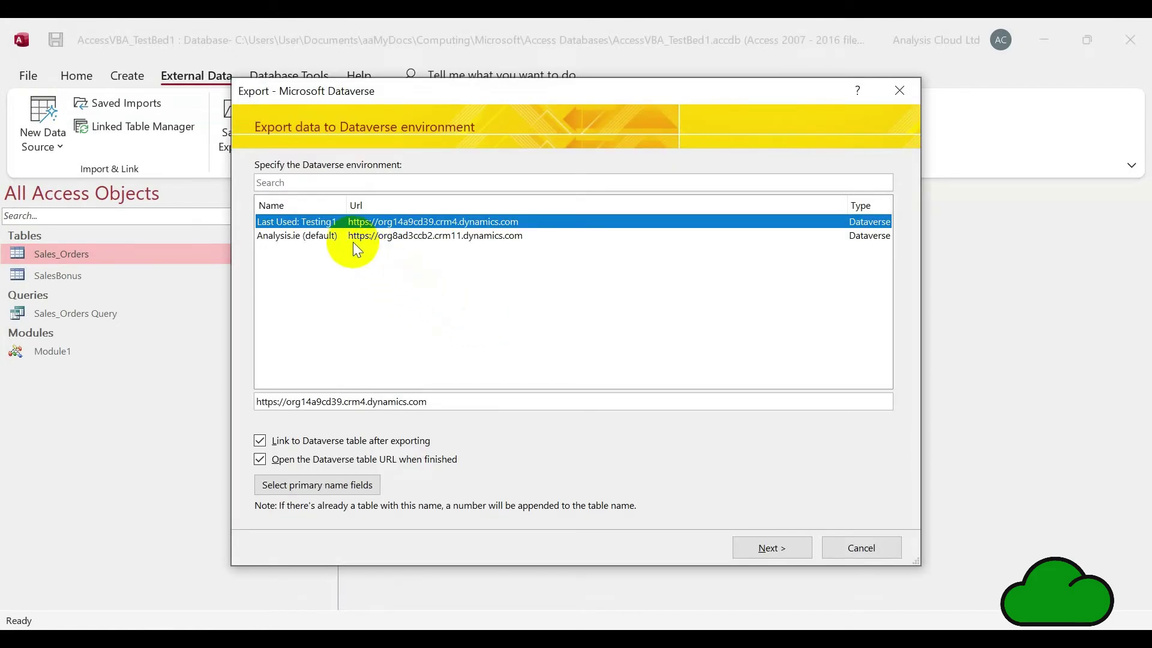
Export SalesBonus to the Analysis.ie (default) environment, accept validation, and close the wizard
{"action": "left_click", "coordinate": [324, 238]}
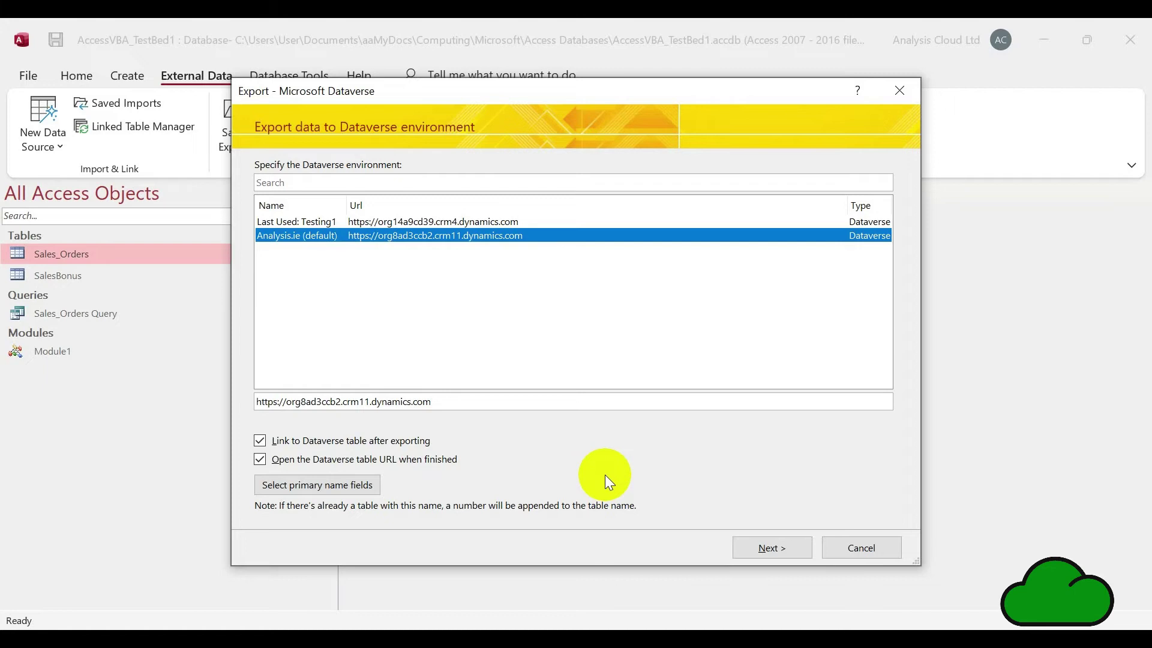
{"action": "left_click", "coordinate": [763, 544]}
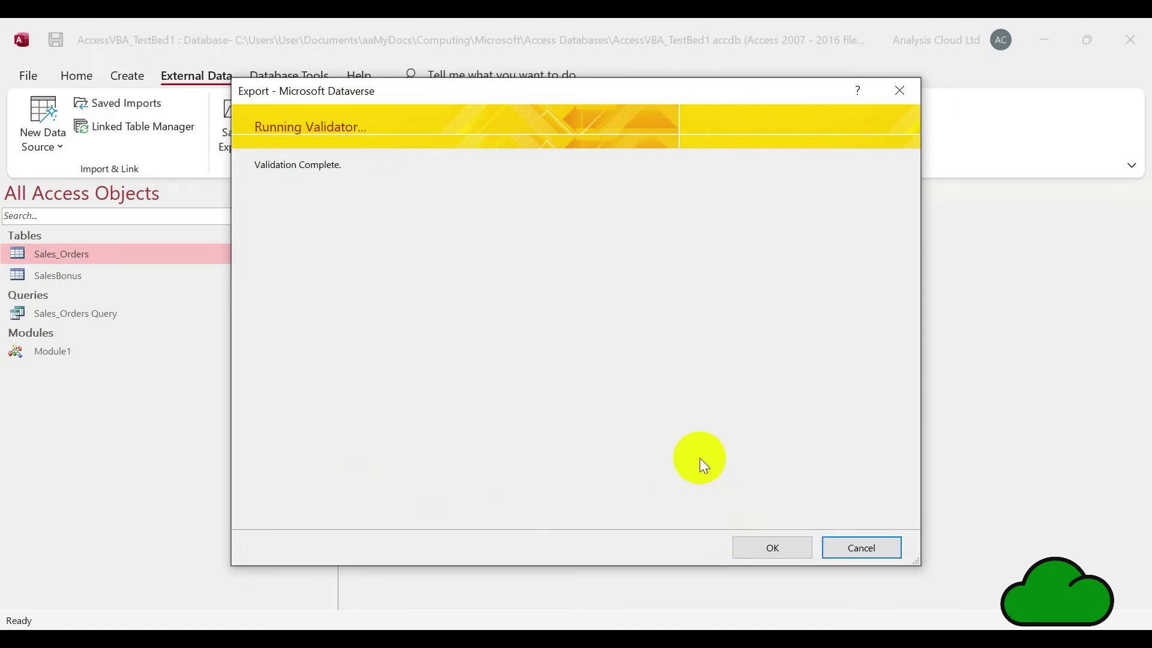
{"action": "left_click", "coordinate": [767, 541]}
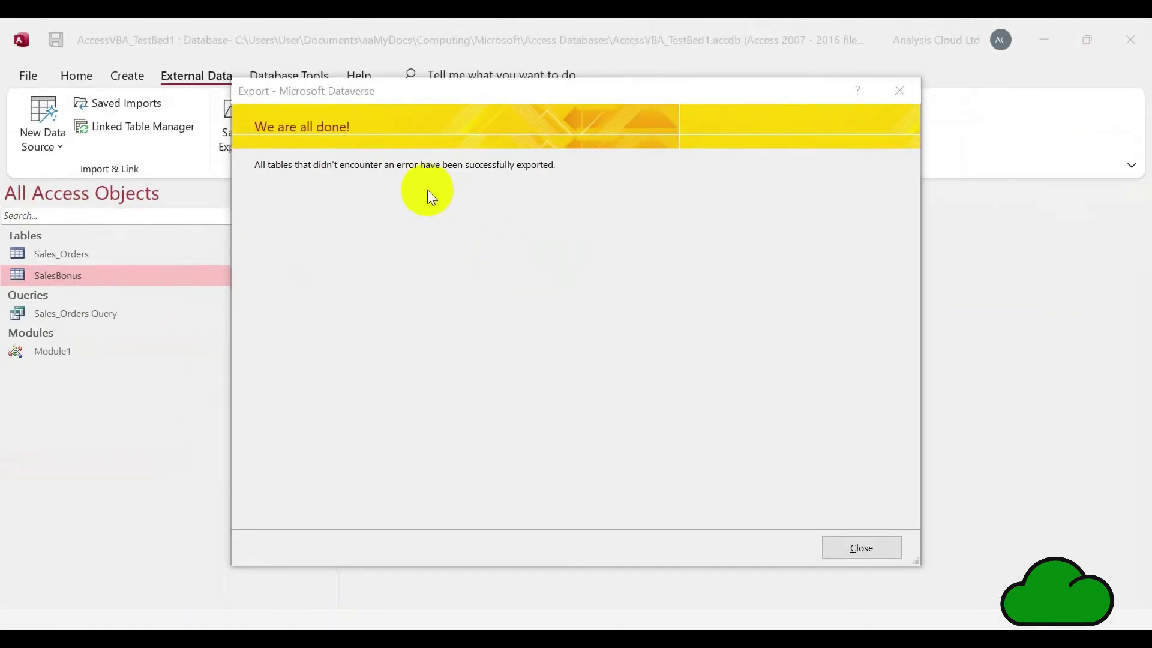
{"action": "left_click", "coordinate": [865, 544]}
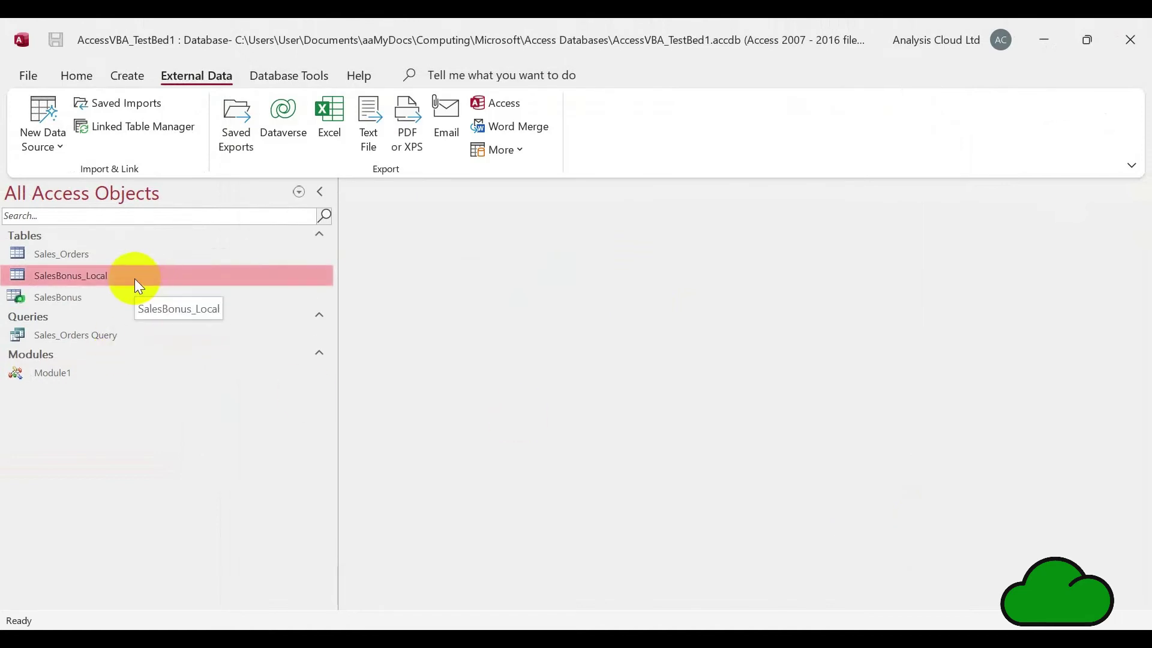
Verify the linked SalesBonus table's Dataverse source, then switch to Power Apps in the browser
{"action": "mouse_move", "coordinate": [107, 296]}
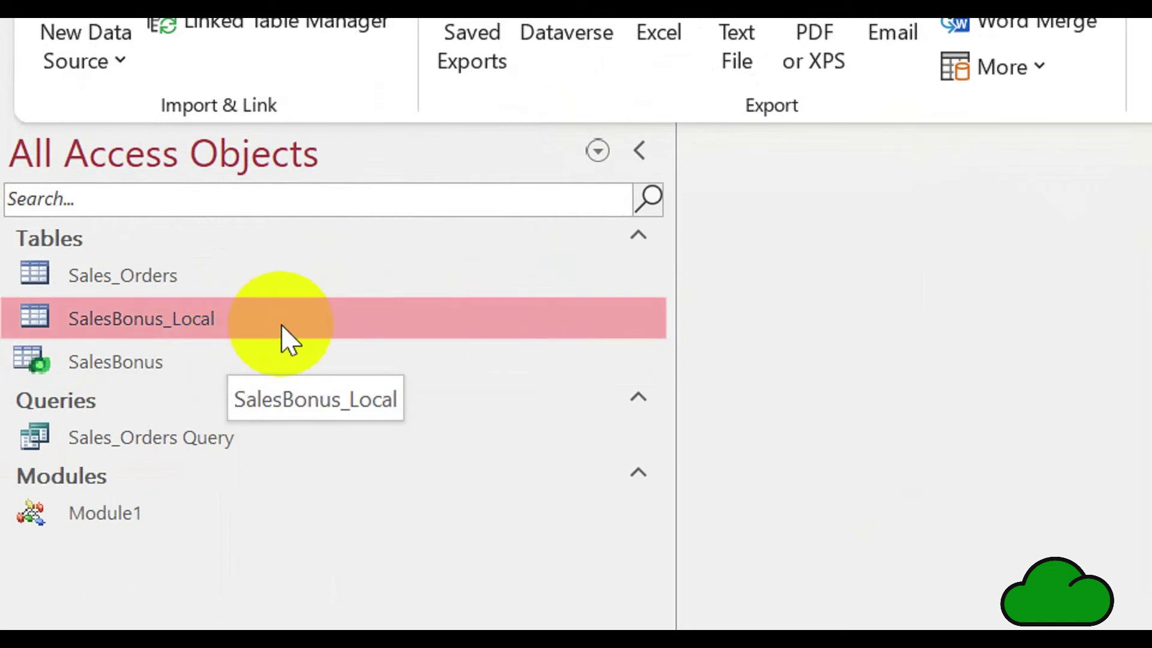
{"action": "mouse_move", "coordinate": [239, 368]}
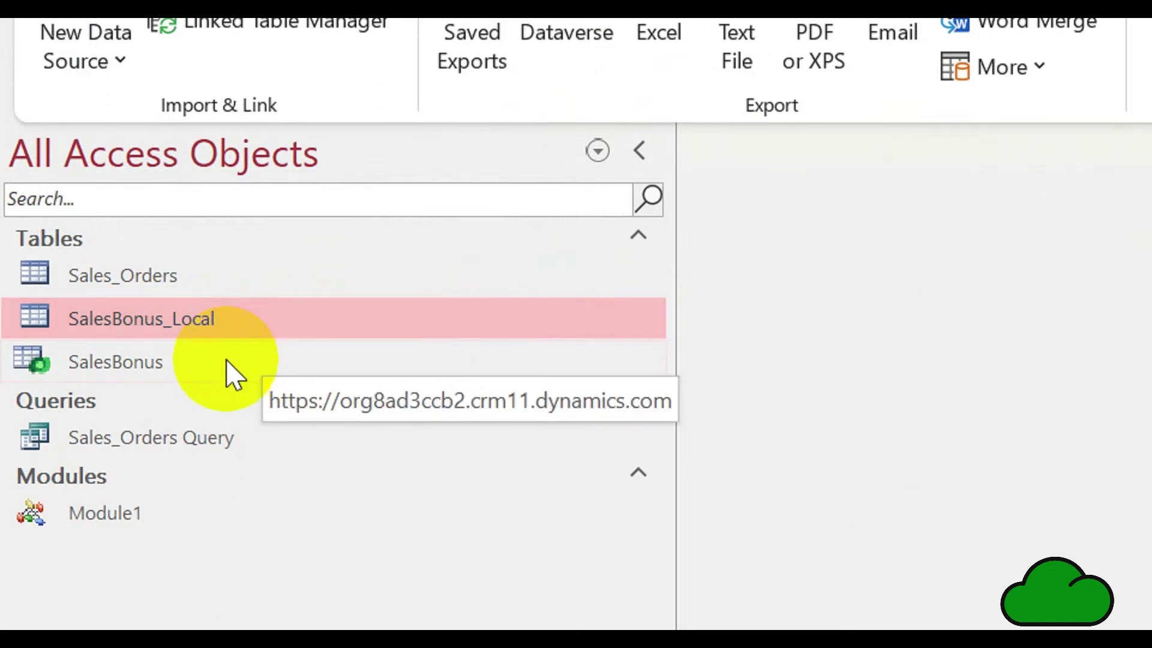
{"action": "left_click", "coordinate": [233, 375]}
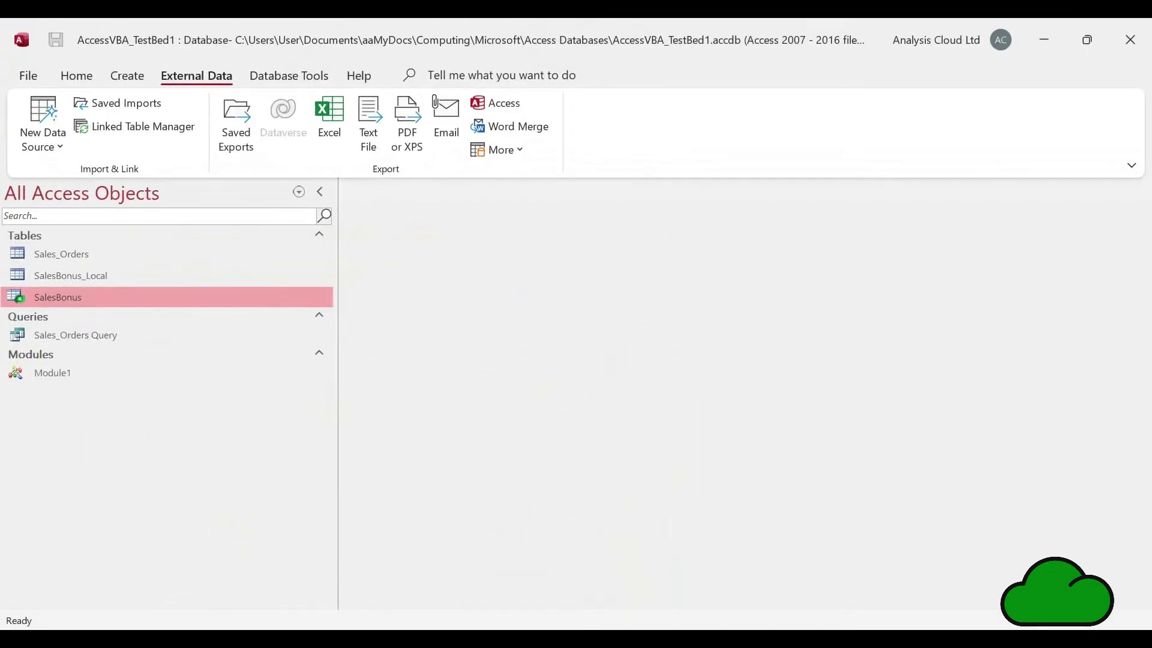
{"action": "left_click", "coordinate": [177, 624]}
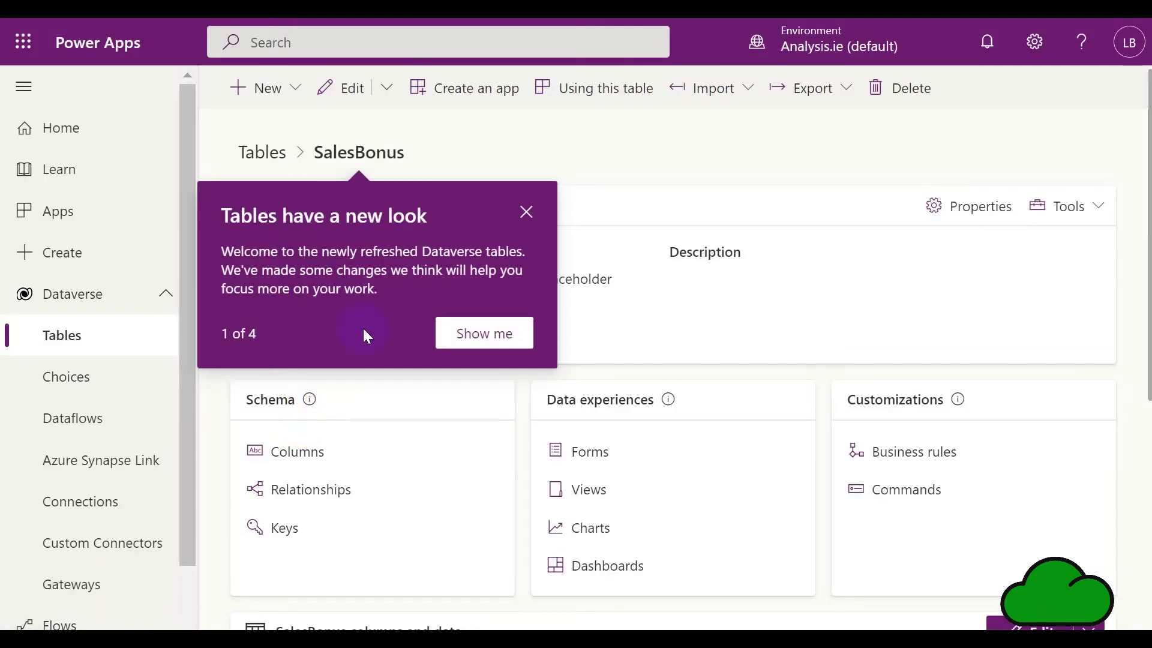
Dismiss the 'Tables have a new look' tour and zoom out to see the three bonus rows
{"action": "left_click", "coordinate": [526, 213]}
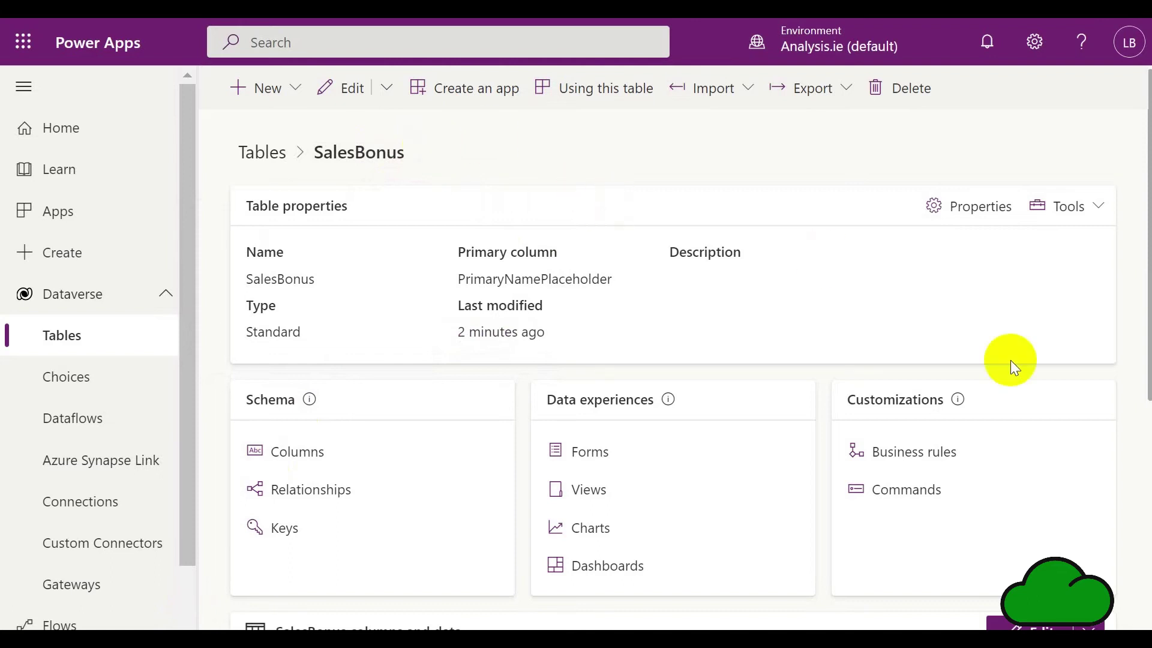
{"action": "key", "text": "ctrl+minus"}
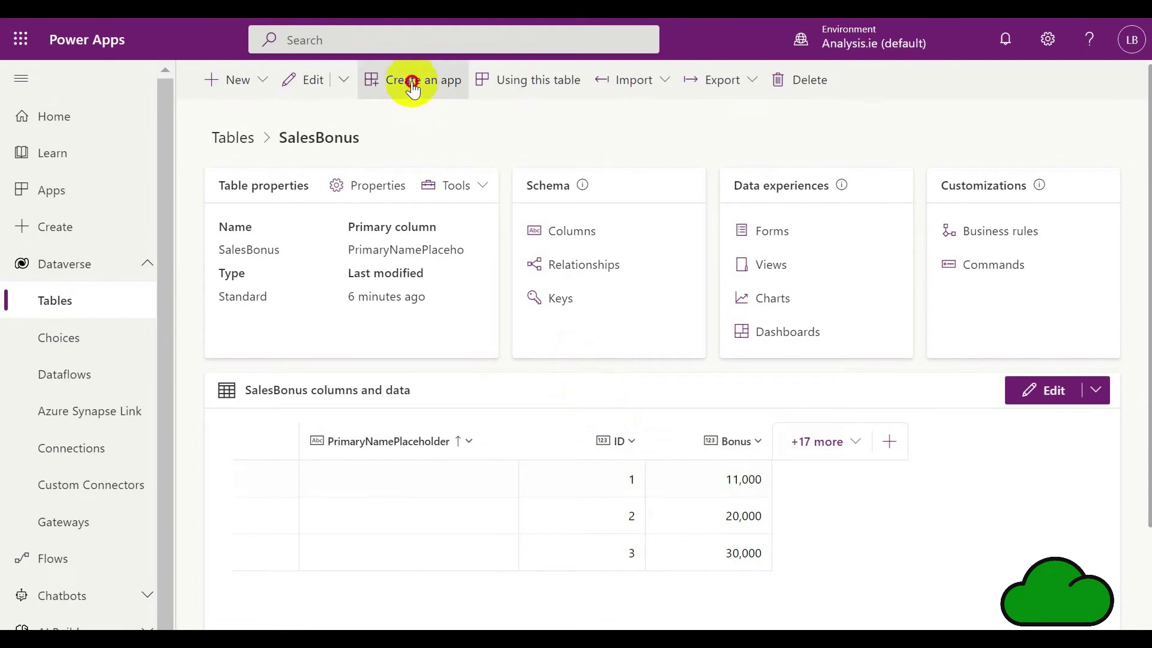
Create an app from the SalesBonus table with the app name 'Sales Bonus'
{"action": "left_click", "coordinate": [413, 81]}
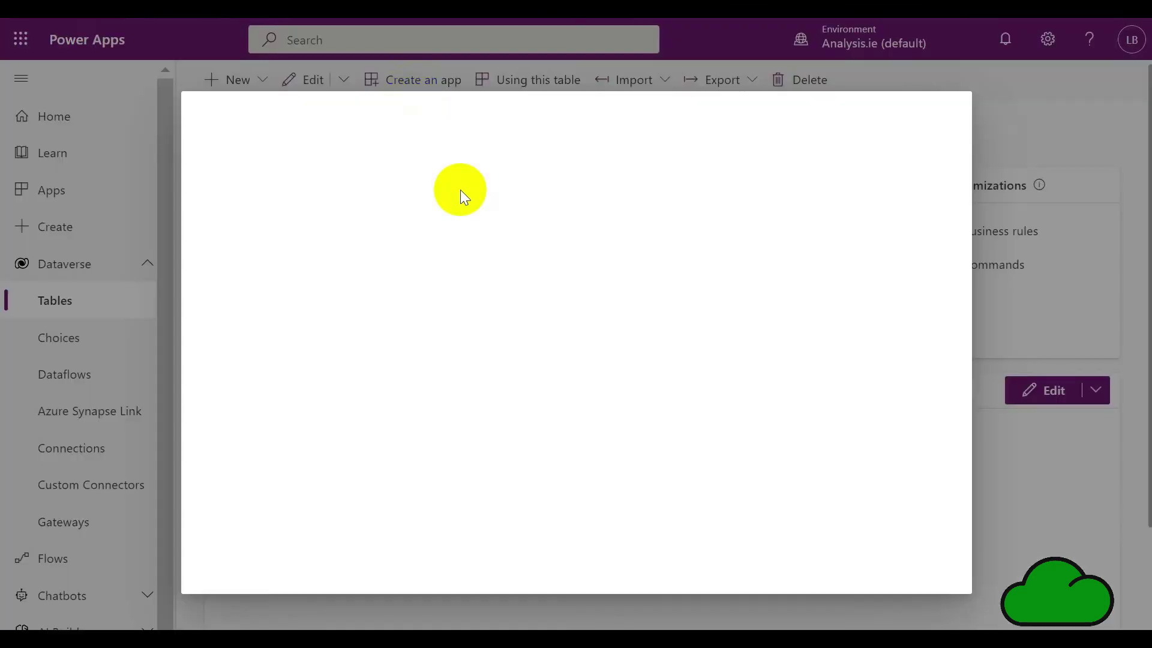
{"action": "left_click", "coordinate": [624, 184]}
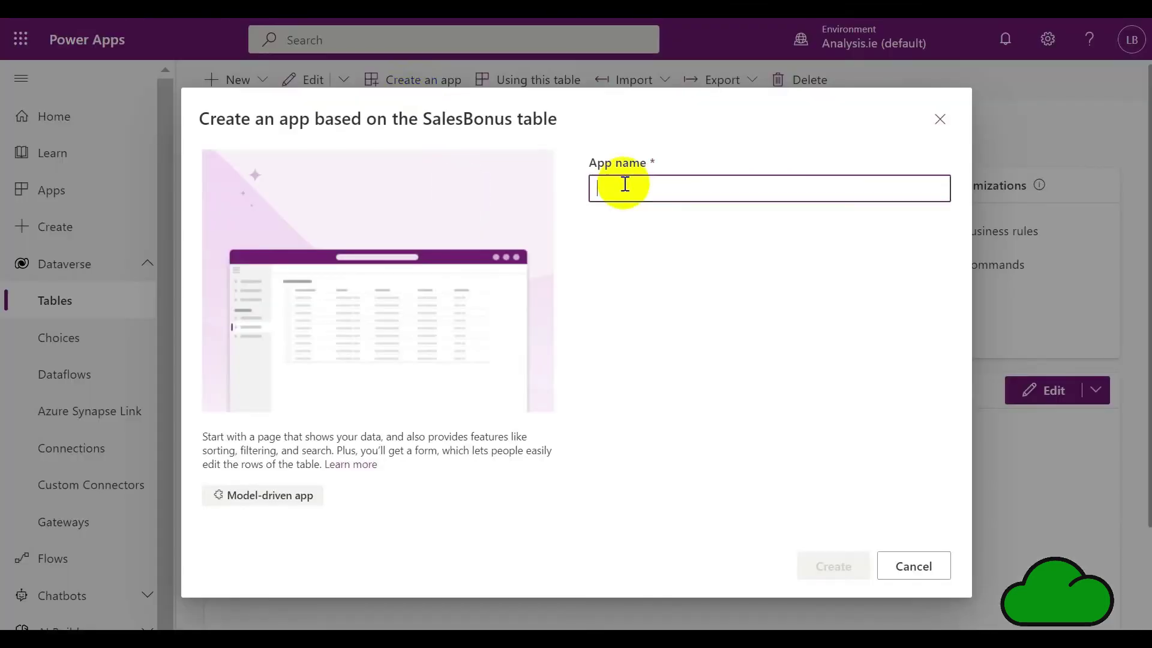
{"action": "type", "text": "Sales Bonus"}
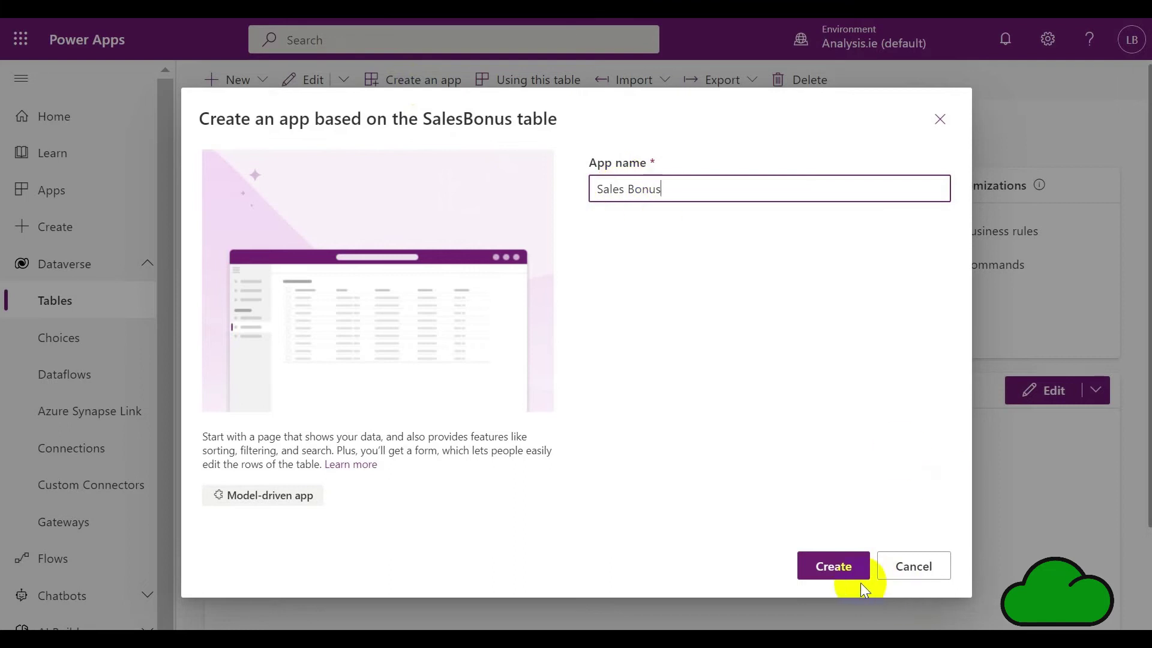
{"action": "left_click", "coordinate": [835, 568]}
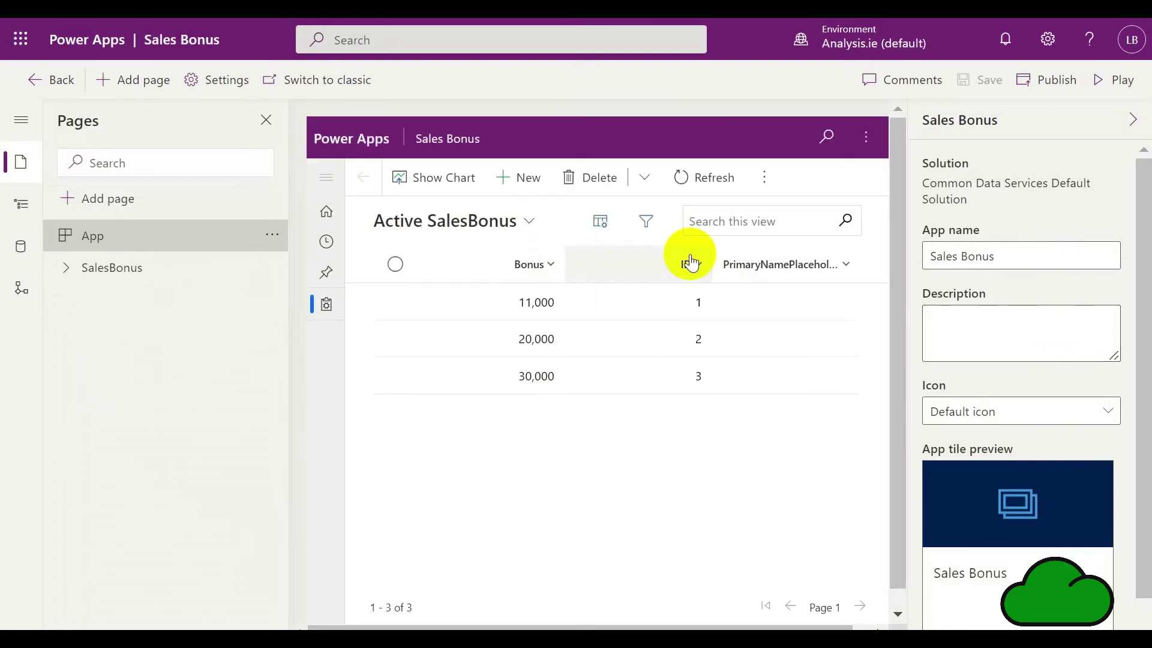
Publish the Sales Bonus app and open SalesBonus for editing from the app's Data pane
{"action": "left_click", "coordinate": [1042, 80]}
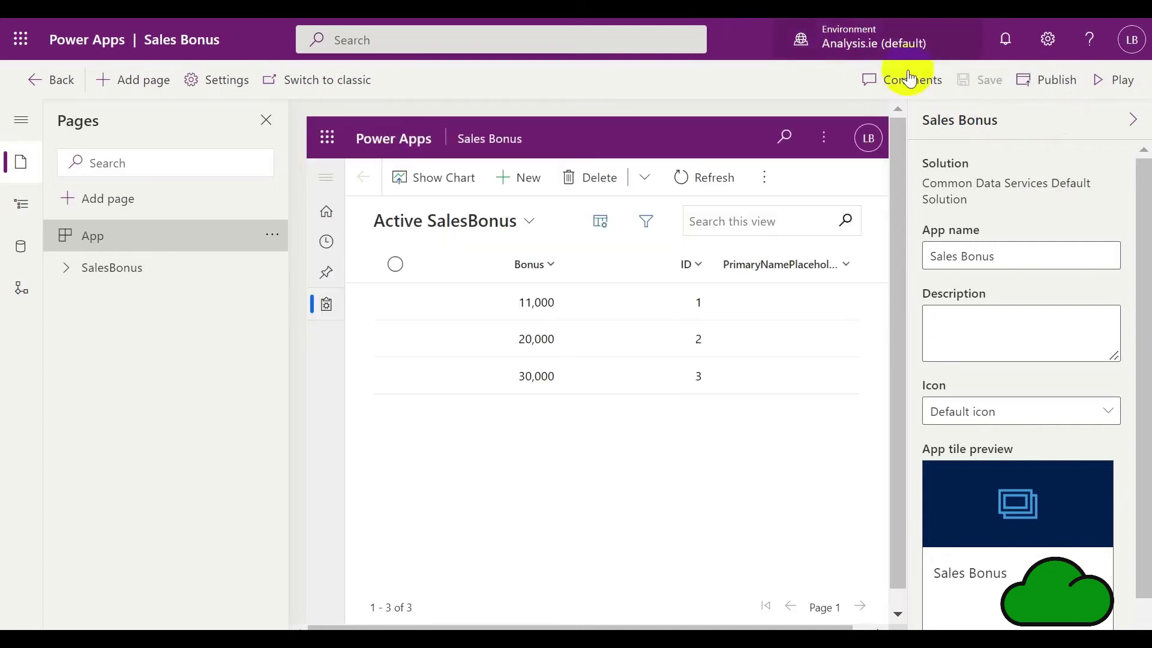
{"action": "left_click", "coordinate": [1123, 81]}
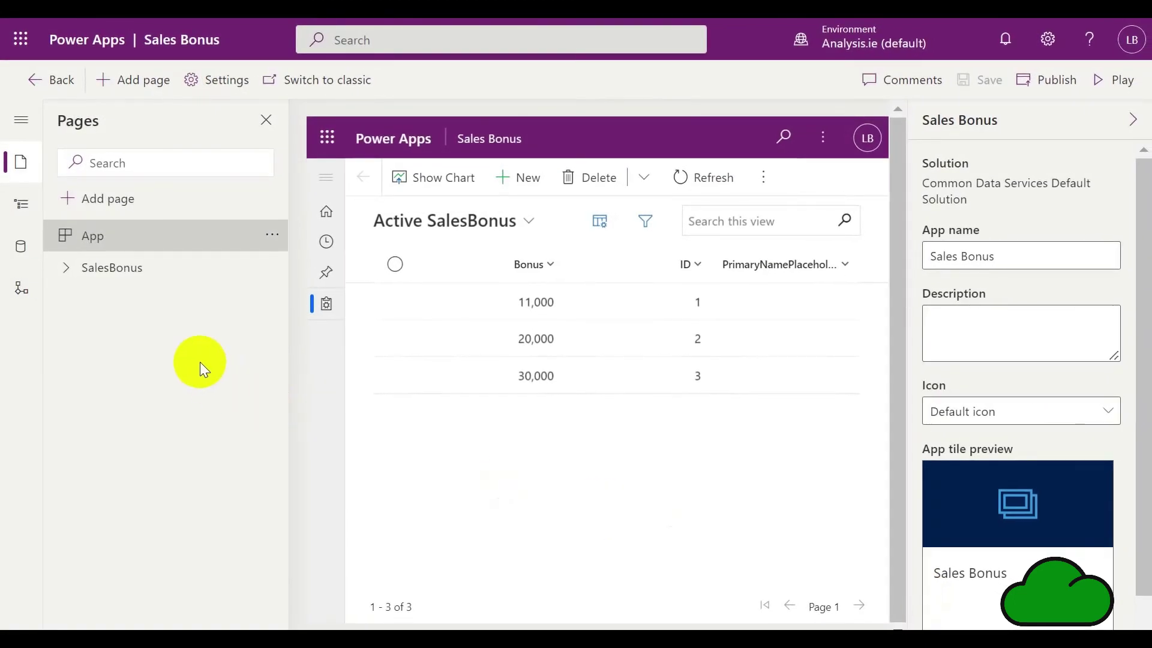
{"action": "left_click", "coordinate": [18, 246]}
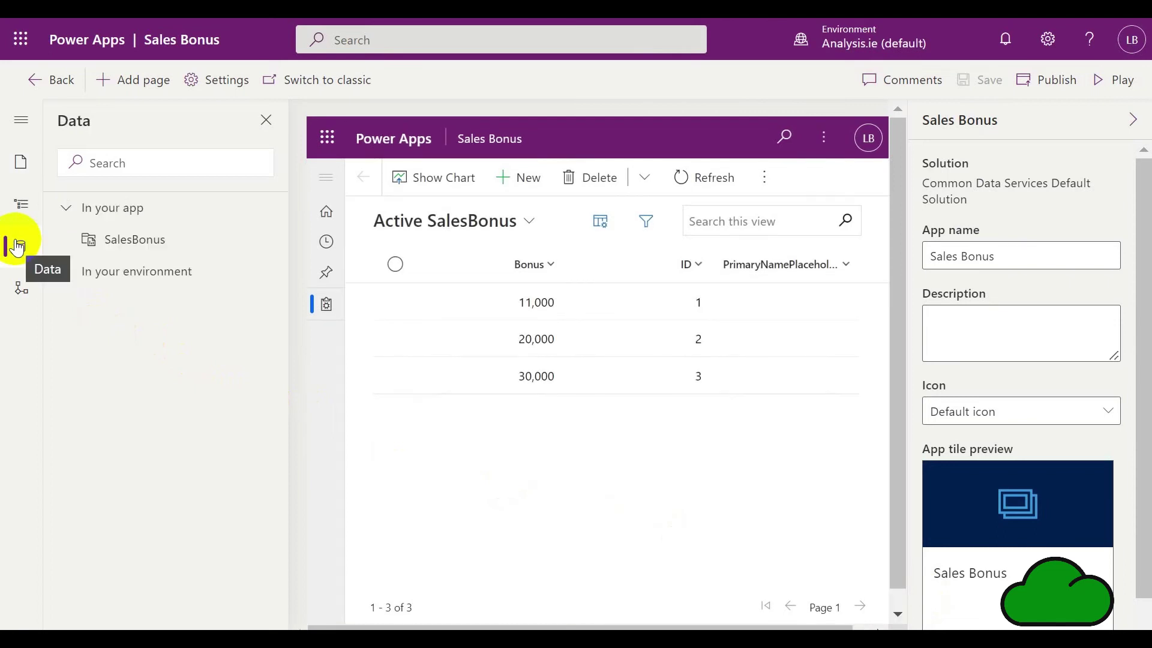
{"action": "left_click", "coordinate": [152, 239]}
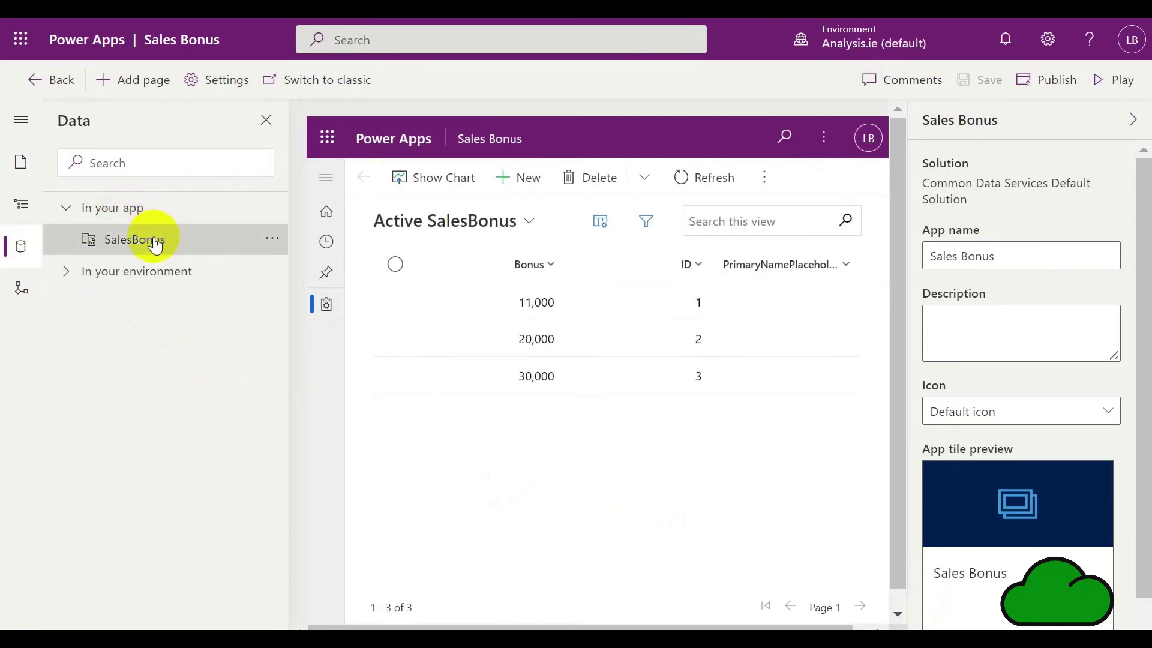
{"action": "left_click", "coordinate": [271, 245]}
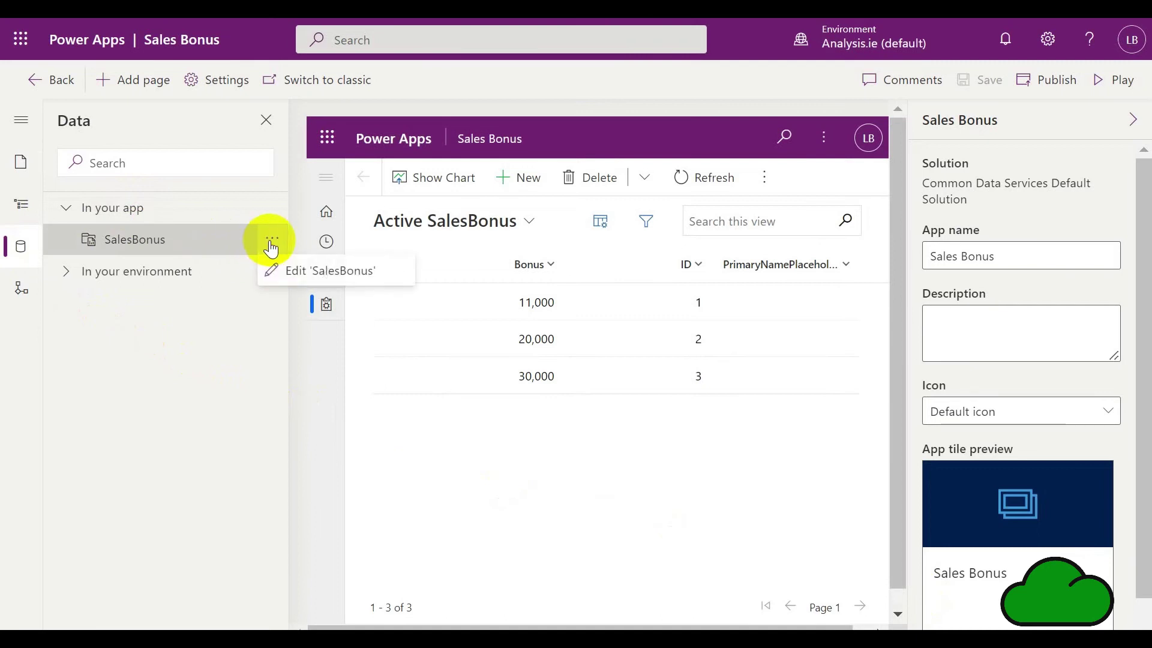
{"action": "left_click", "coordinate": [300, 272]}
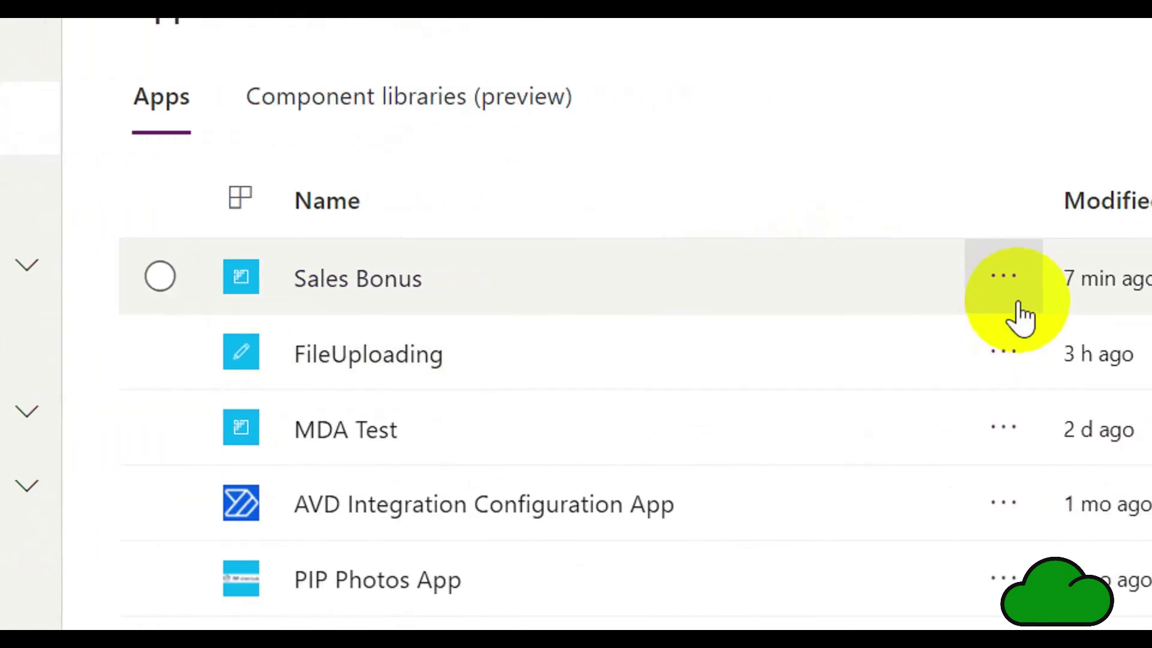
Edit the Sales Bonus app from its options menu in the Apps list
{"action": "left_click", "coordinate": [1018, 303]}
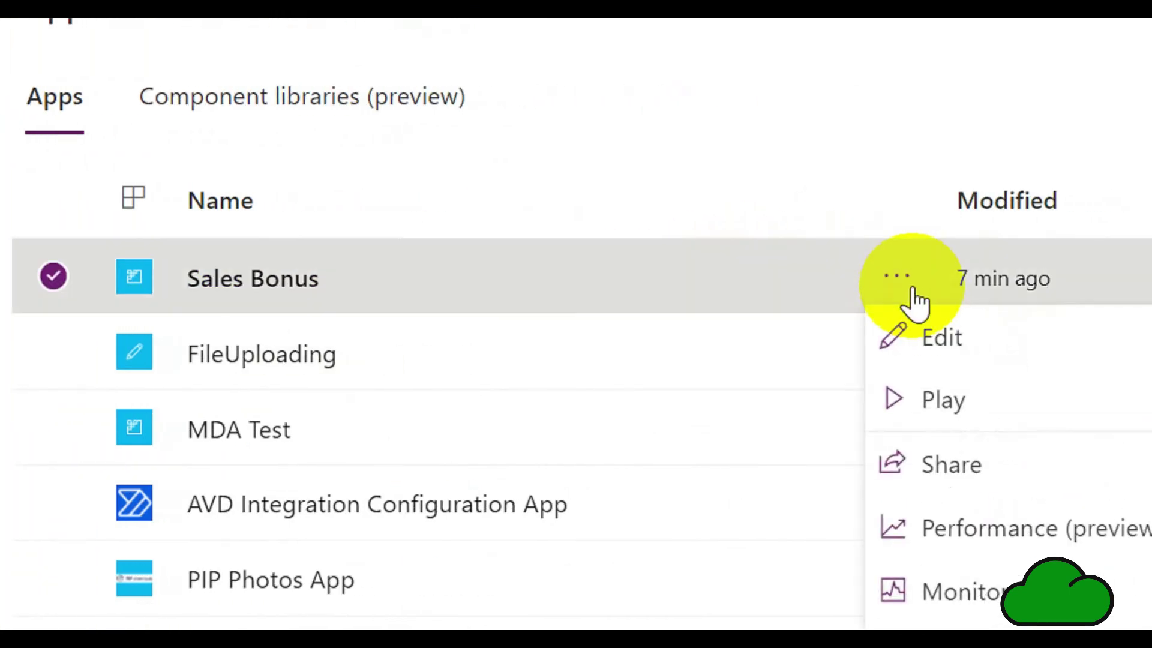
{"action": "left_click", "coordinate": [936, 340]}
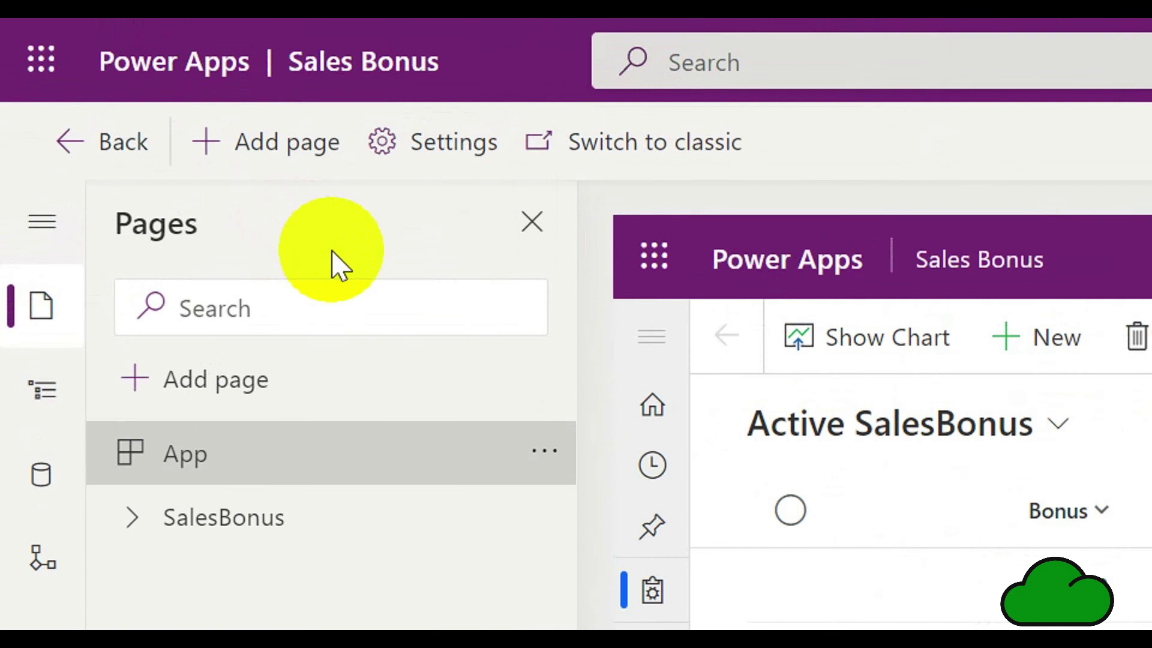
Add a table-based view and form page using the OneMRows table
{"action": "left_click", "coordinate": [290, 142]}
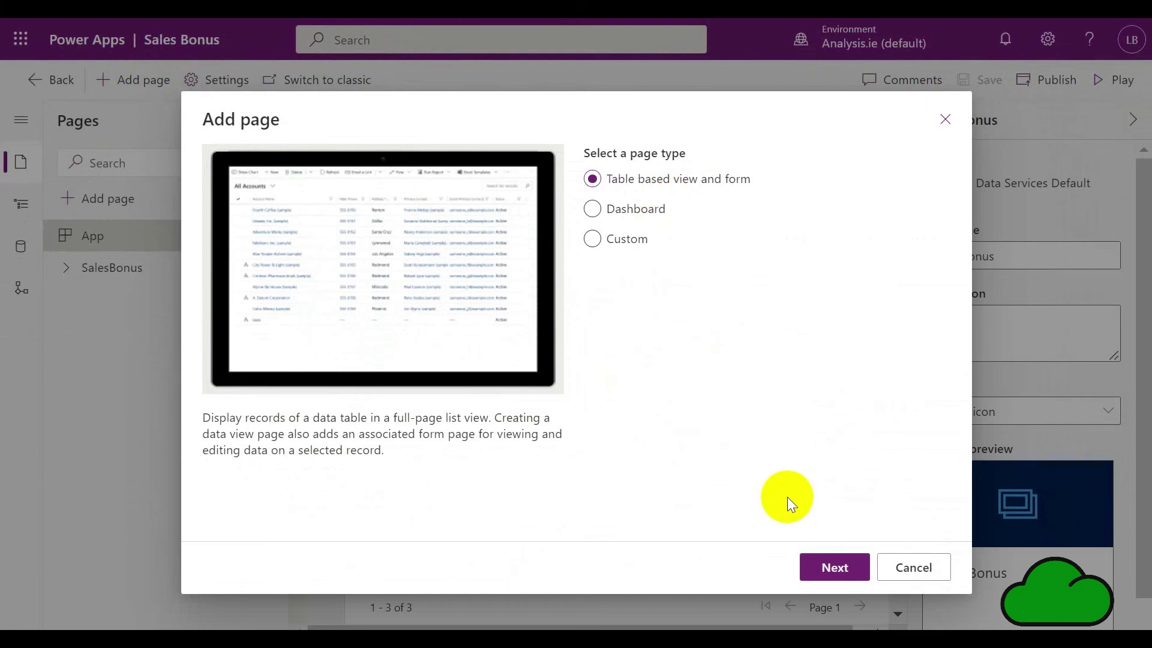
{"action": "left_click", "coordinate": [825, 560]}
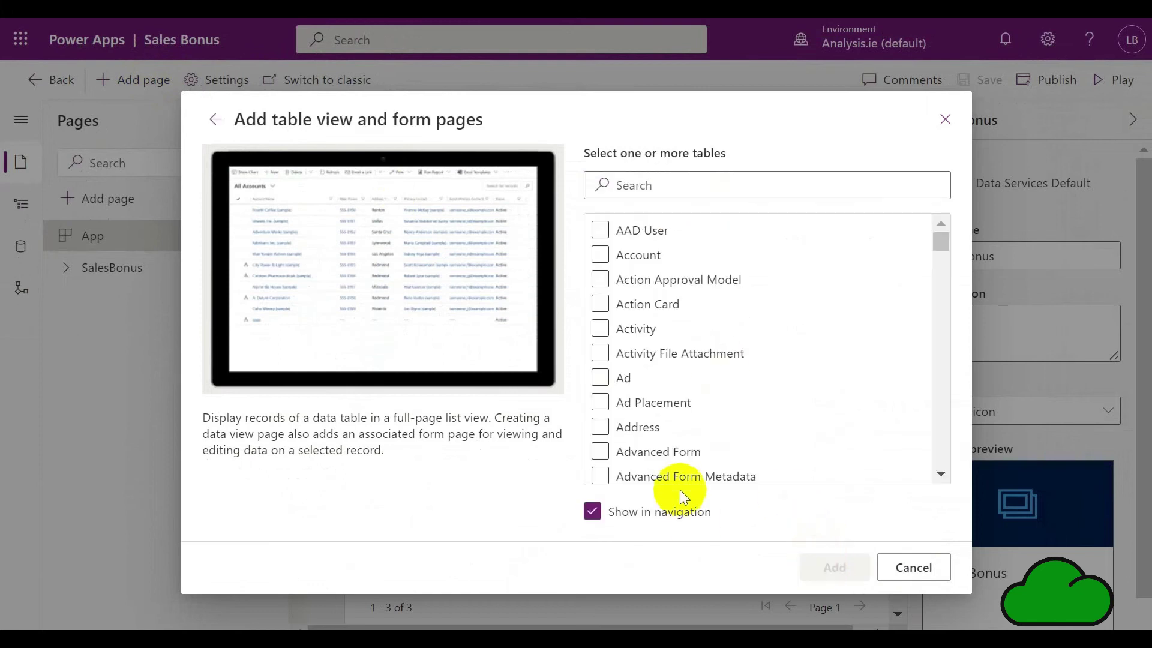
{"action": "left_click", "coordinate": [940, 434]}
{"action": "left_click", "coordinate": [939, 433]}
{"action": "left_click", "coordinate": [940, 434]}
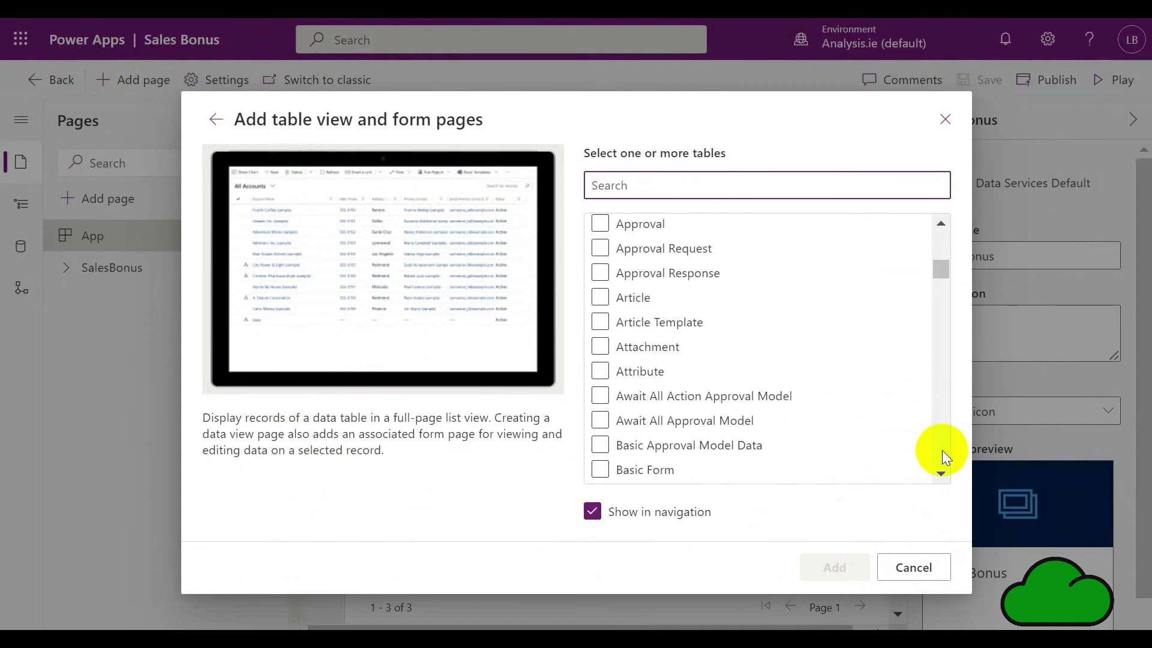
{"action": "left_click_drag", "start_coordinate": [942, 450], "coordinate": [942, 451]}
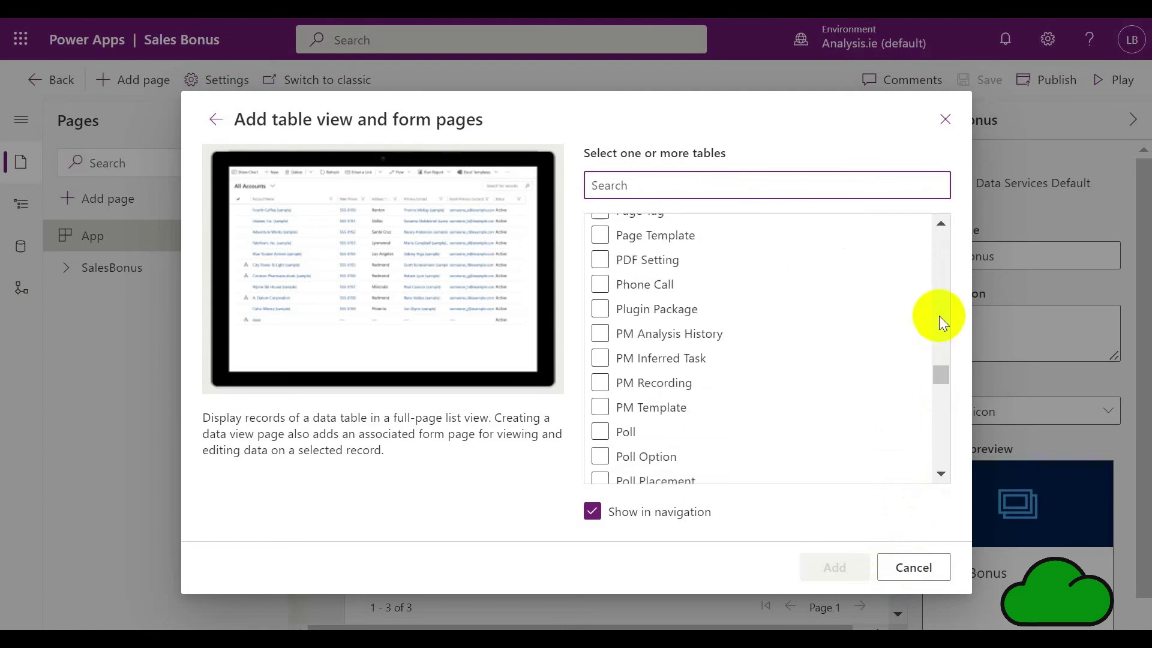
{"action": "scroll", "coordinate": [940, 316], "scroll_direction": "up", "scroll_amount": 7}
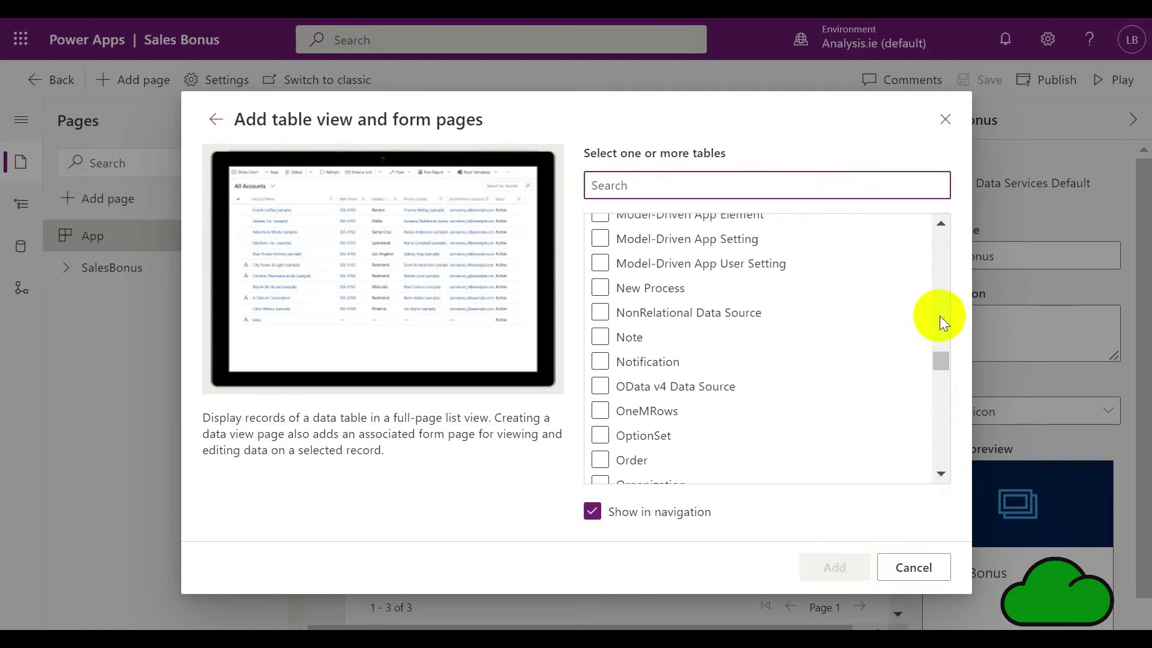
{"action": "scroll", "coordinate": [939, 316], "scroll_direction": "up", "scroll_amount": 3}
{"action": "scroll", "coordinate": [942, 420], "scroll_direction": "down", "scroll_amount": 3}
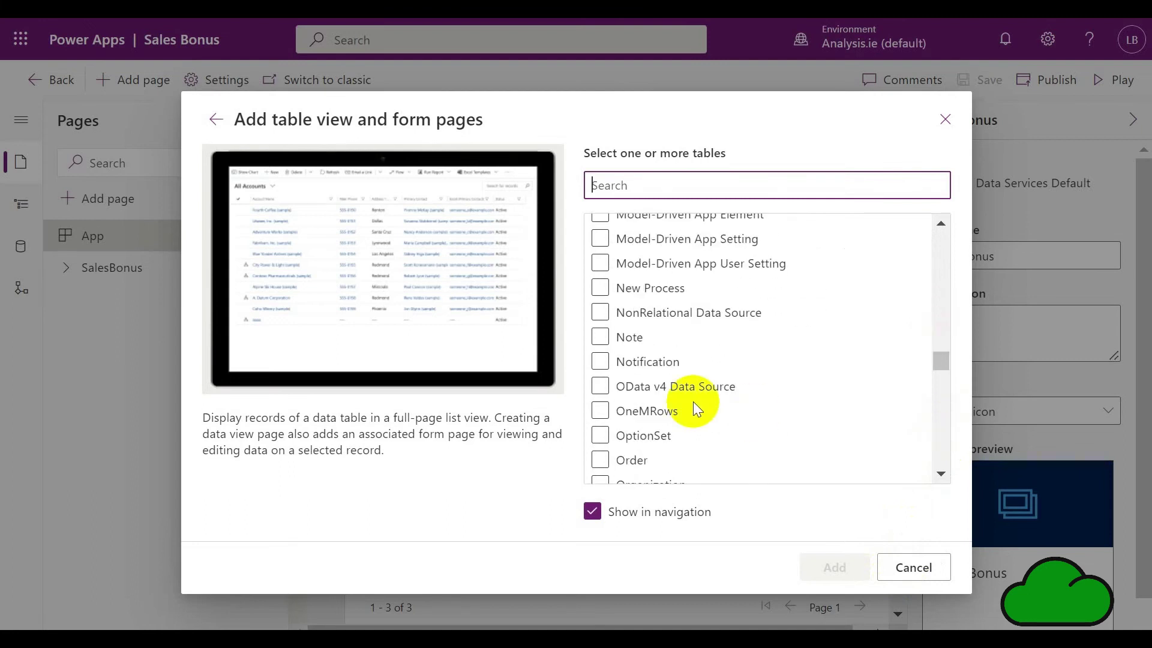
{"action": "left_click", "coordinate": [661, 412]}
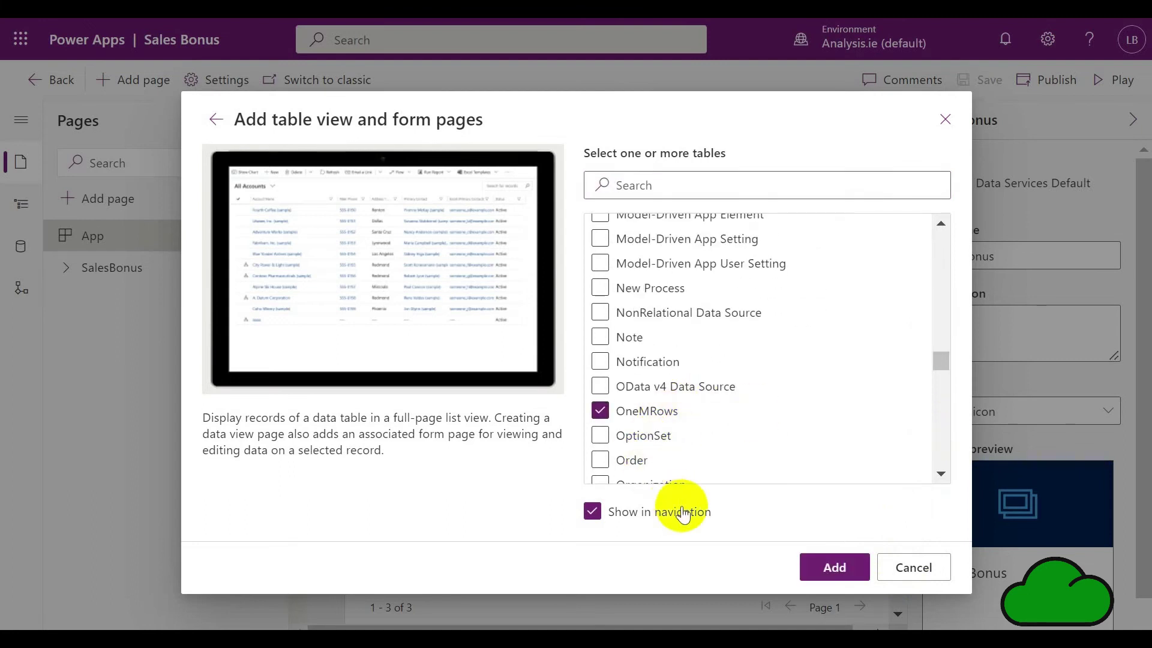
{"action": "left_click", "coordinate": [826, 567]}
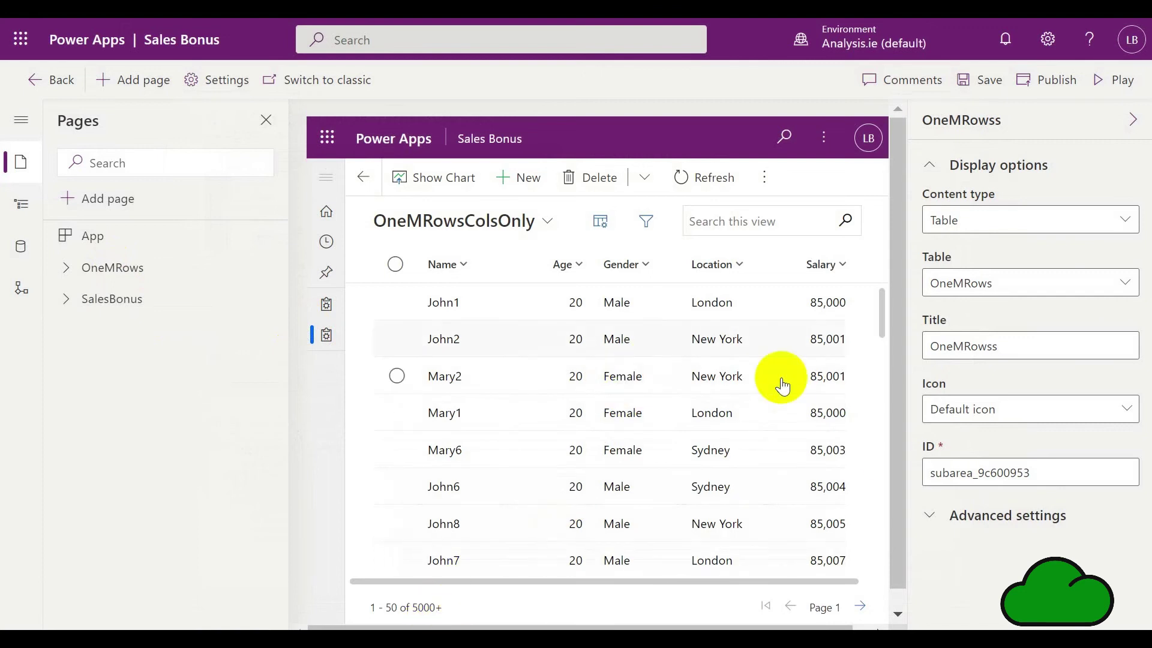
Publish the app, then expand the OneMRows and SalesBonus page groups
{"action": "left_click", "coordinate": [882, 451]}
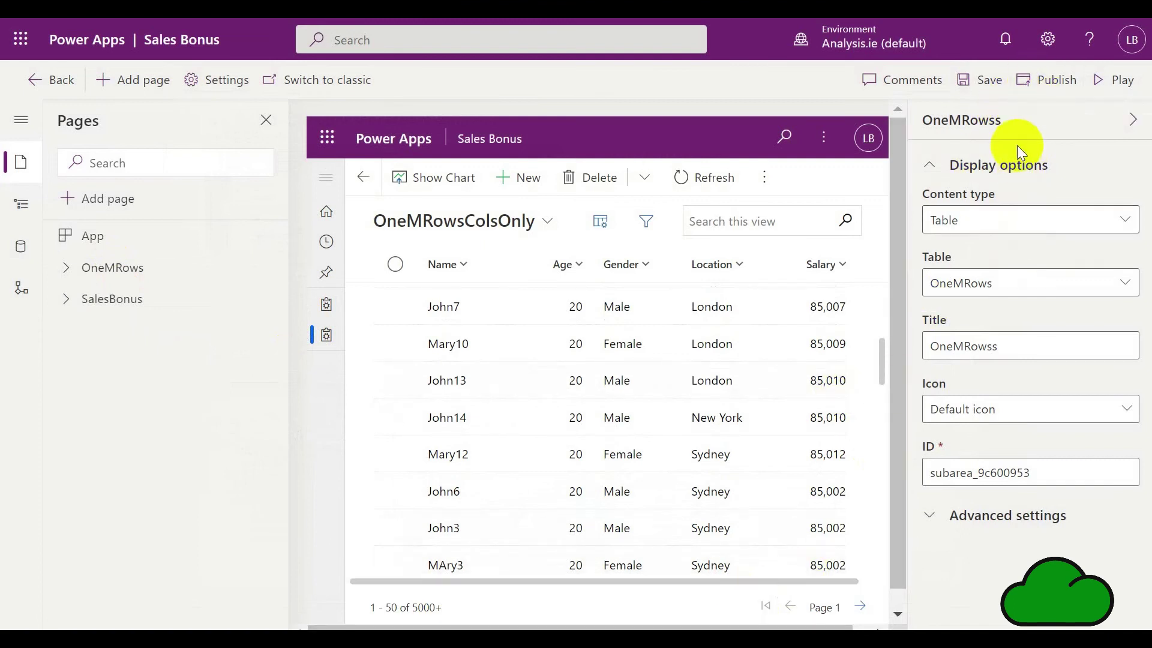
{"action": "left_click", "coordinate": [1035, 81]}
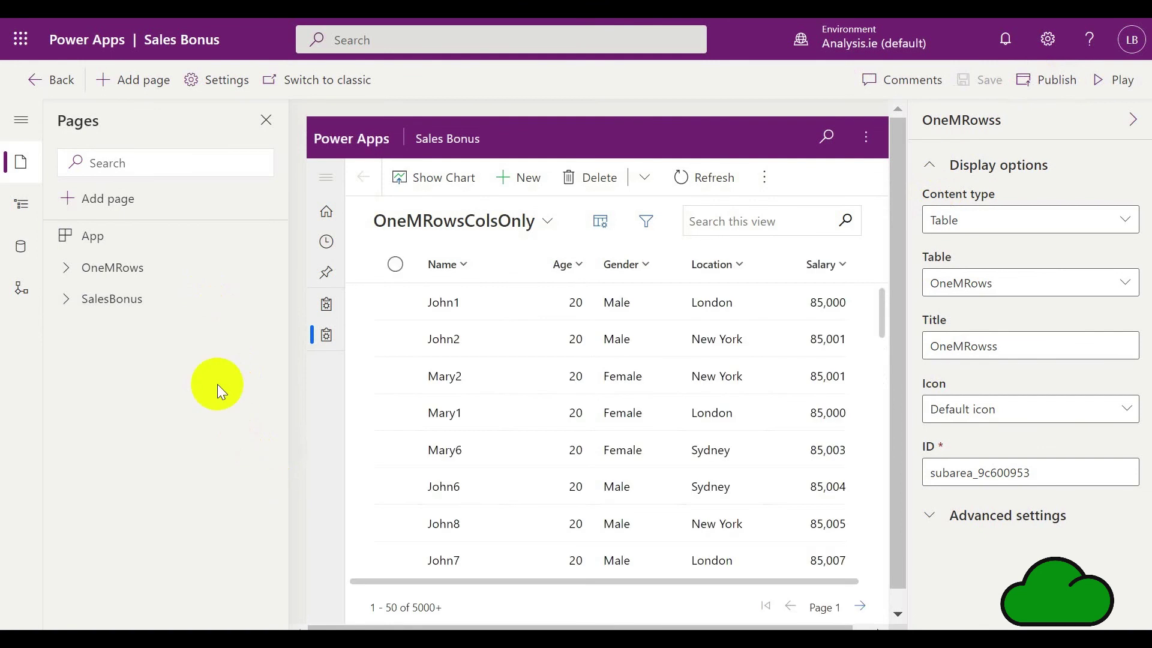
{"action": "left_click", "coordinate": [137, 277]}
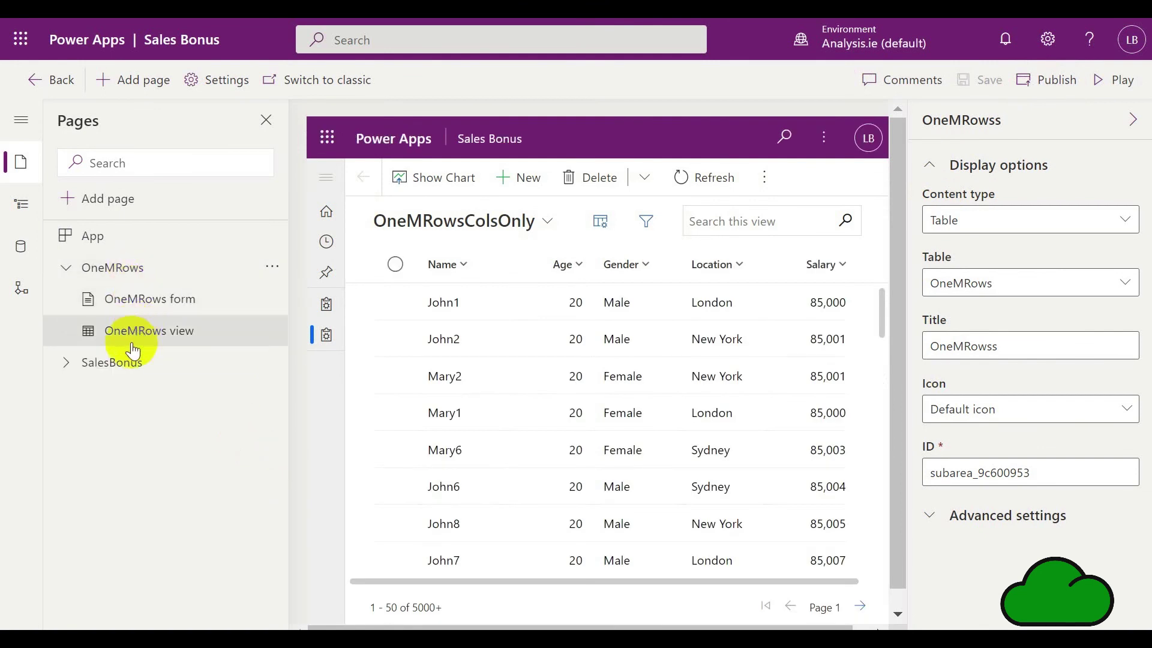
{"action": "left_click", "coordinate": [120, 363]}
Leave the designer and view the Dataverse Tables page filtered to Custom tables
{"action": "left_click", "coordinate": [39, 80]}
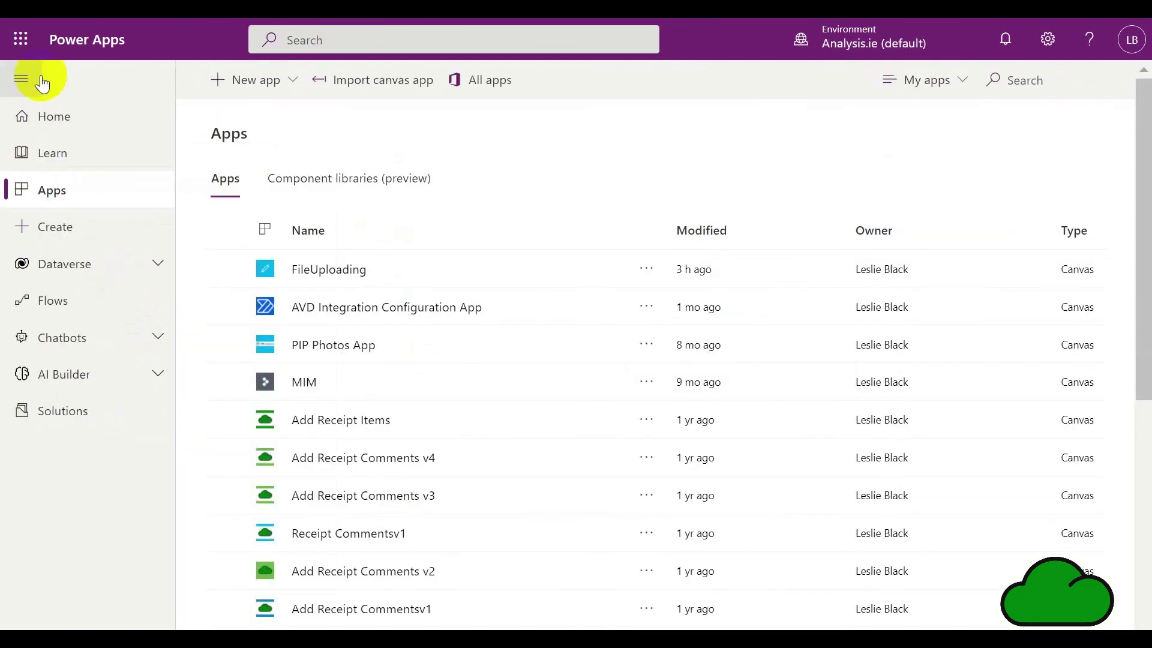
{"action": "left_click", "coordinate": [158, 264]}
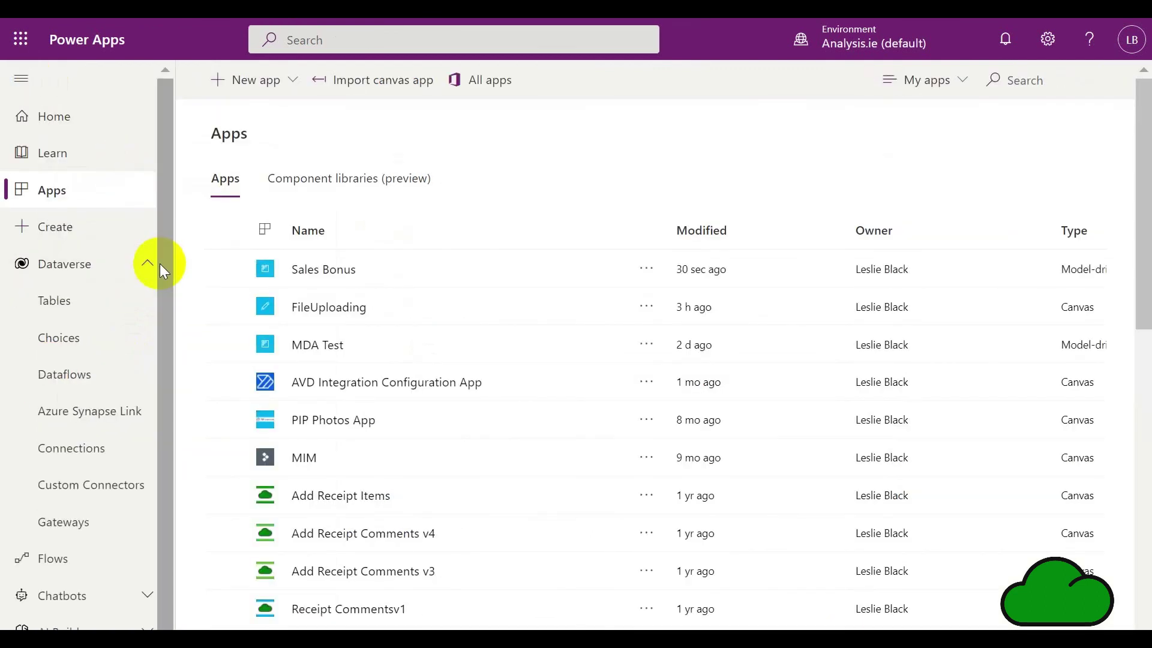
{"action": "left_click", "coordinate": [72, 312]}
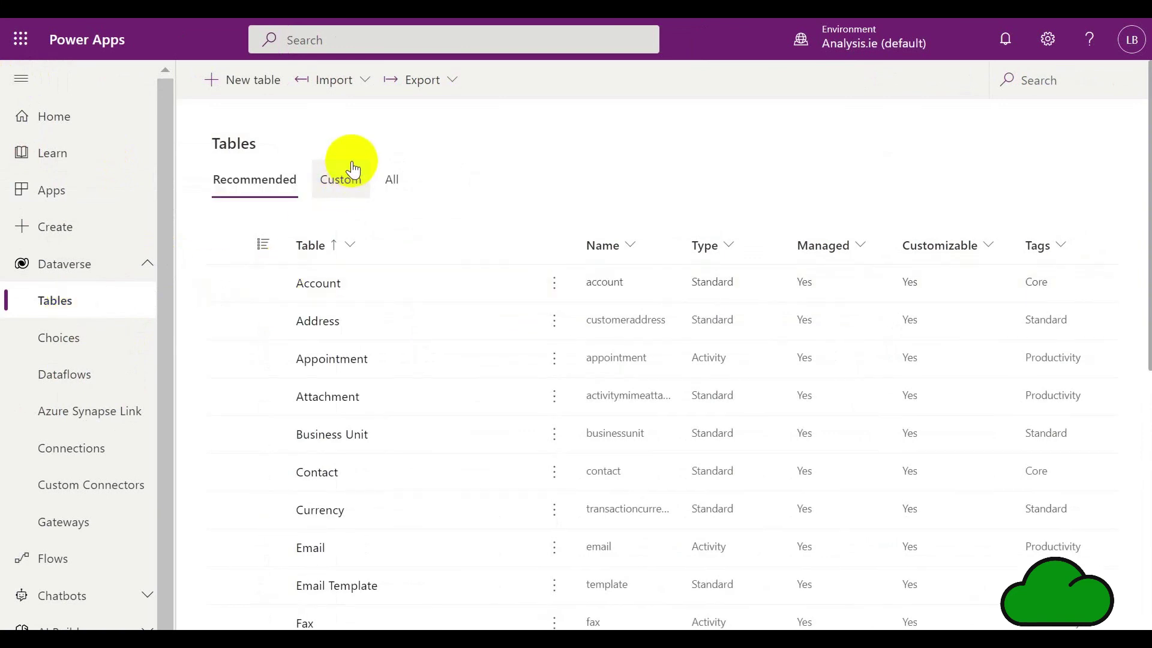
{"action": "left_click", "coordinate": [346, 178]}
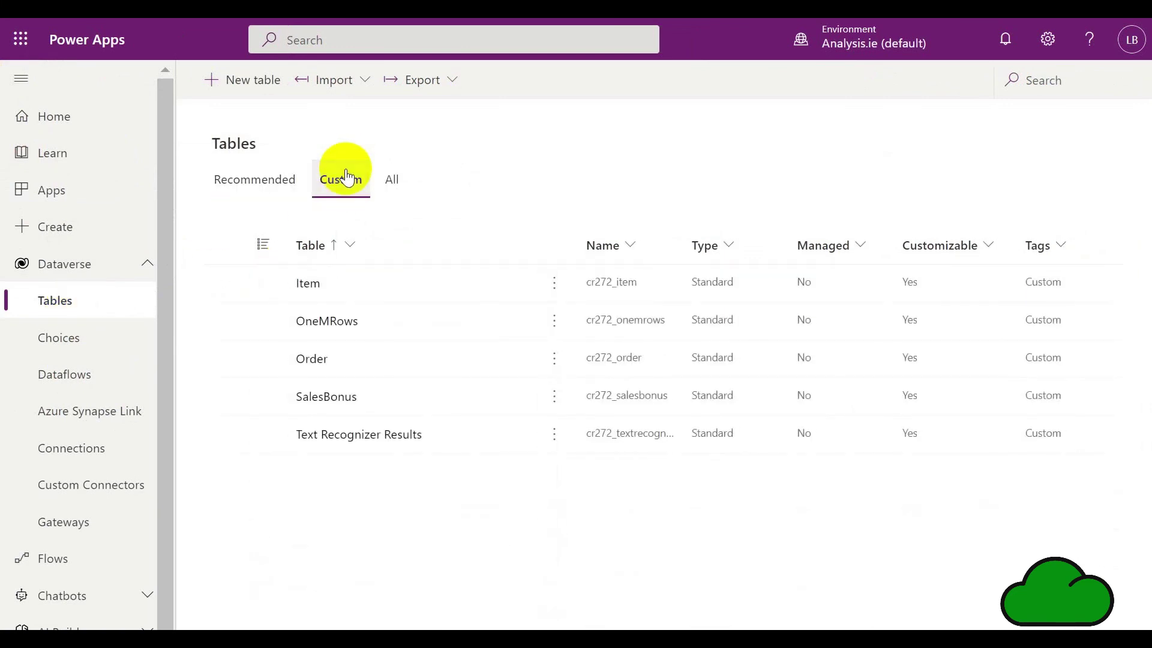